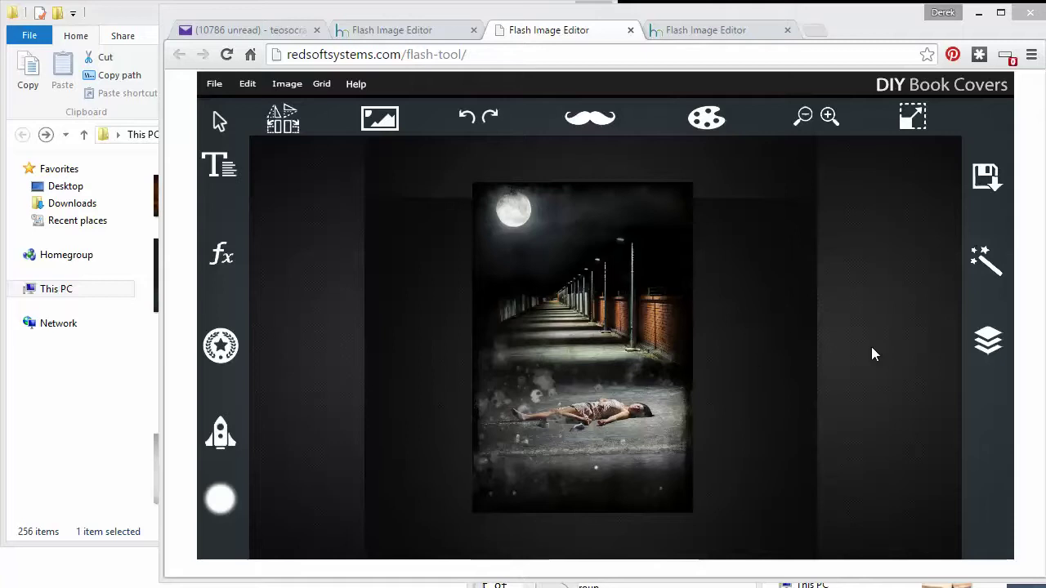
- Inspect the layers by toggling their visibility, and duplicate the bottom layer with the street and the woman
{"action": "left_click", "coordinate": [989, 350]}
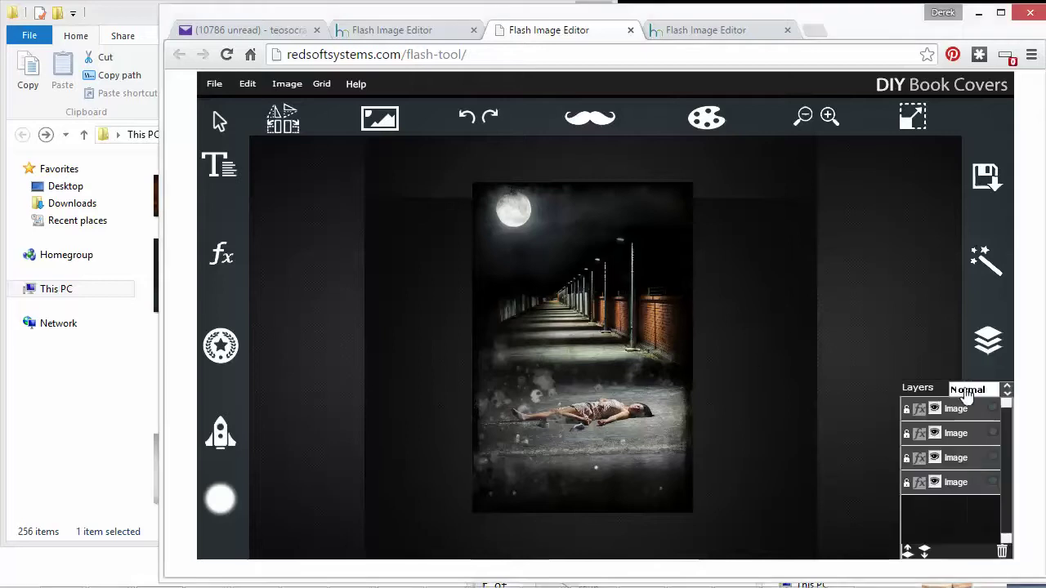
{"action": "left_click", "coordinate": [936, 434]}
{"action": "left_click", "coordinate": [938, 433]}
{"action": "left_click", "coordinate": [936, 460]}
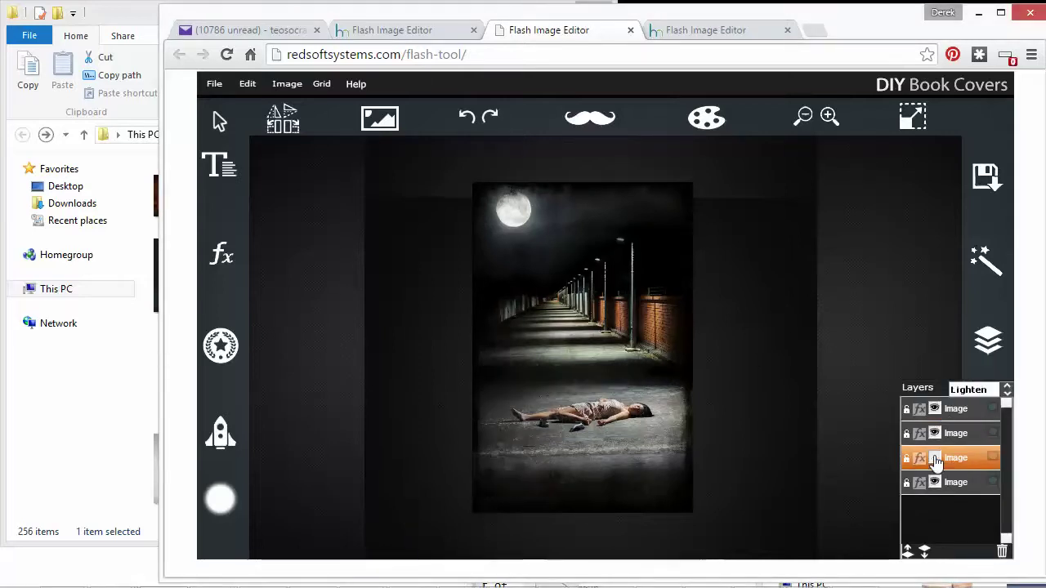
{"action": "left_click", "coordinate": [933, 482]}
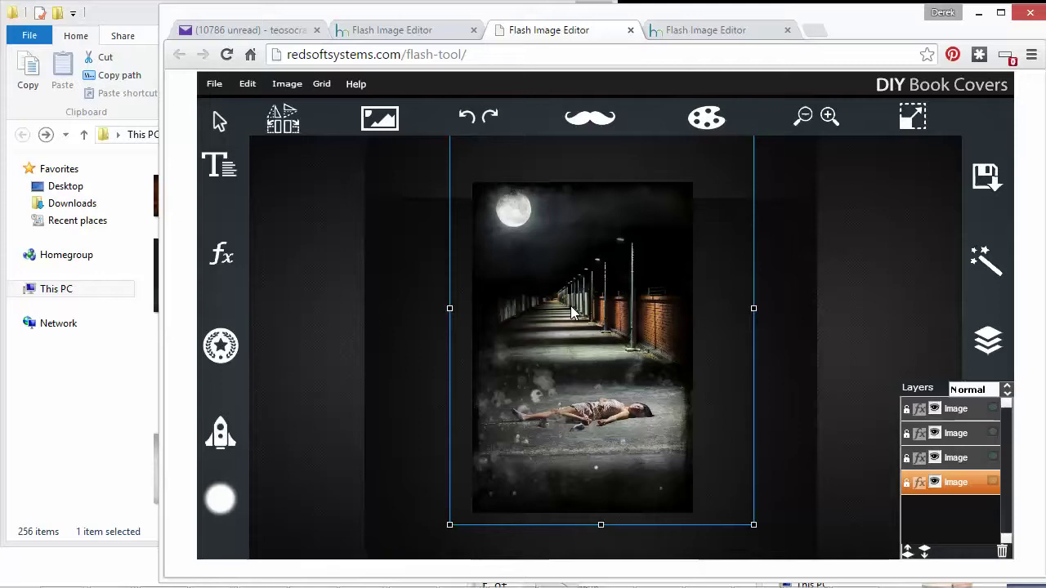
{"action": "key", "text": "ctrl+v"}
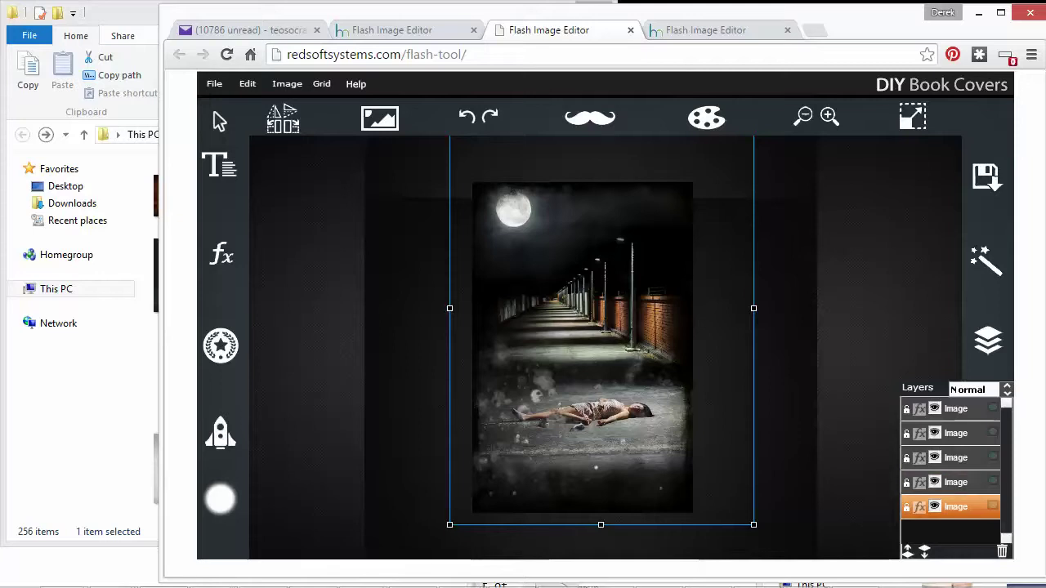
- Move the duplicated street layer down the stack, beneath the moon and texture layers
{"action": "left_click", "coordinate": [939, 416]}
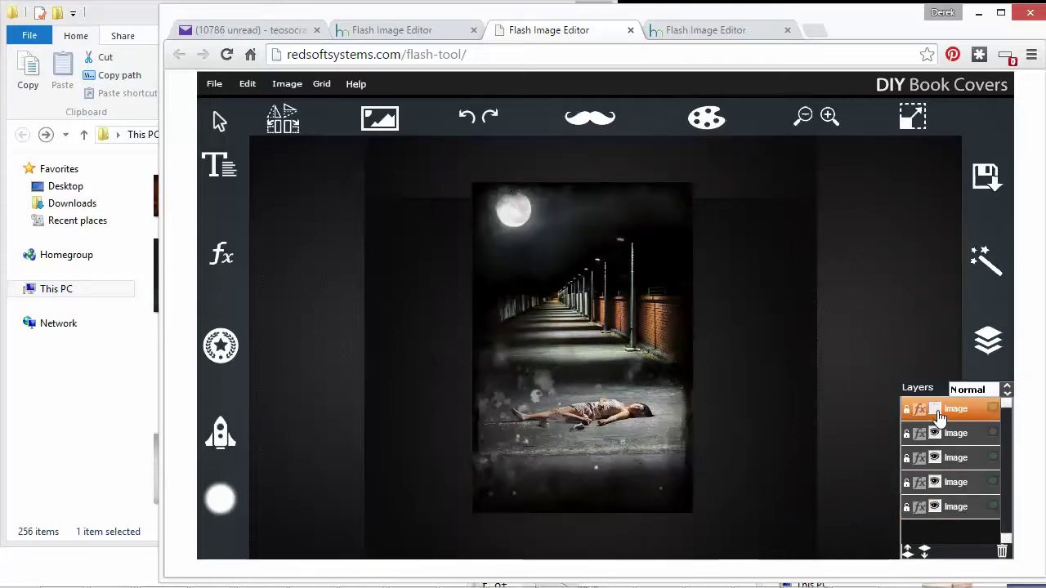
{"action": "left_click", "coordinate": [937, 412]}
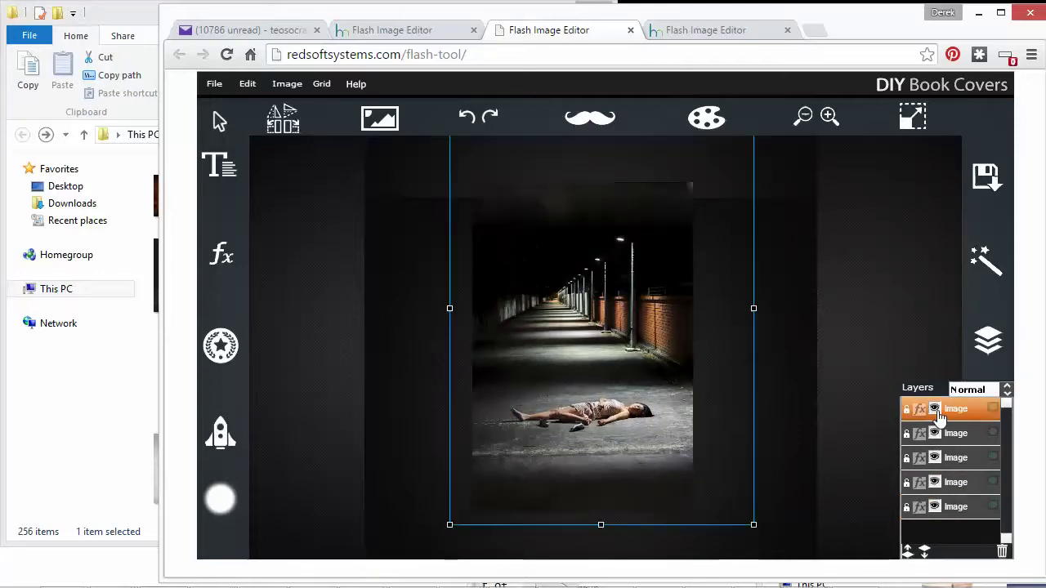
{"action": "left_click", "coordinate": [924, 554]}
{"action": "left_click", "coordinate": [924, 554]}
{"action": "left_click", "coordinate": [924, 554]}
{"action": "left_click", "coordinate": [924, 555]}
- Adjust the upper of the two street layers to saturation -100, brightness -20 and contrast -16
{"action": "left_click", "coordinate": [933, 488]}
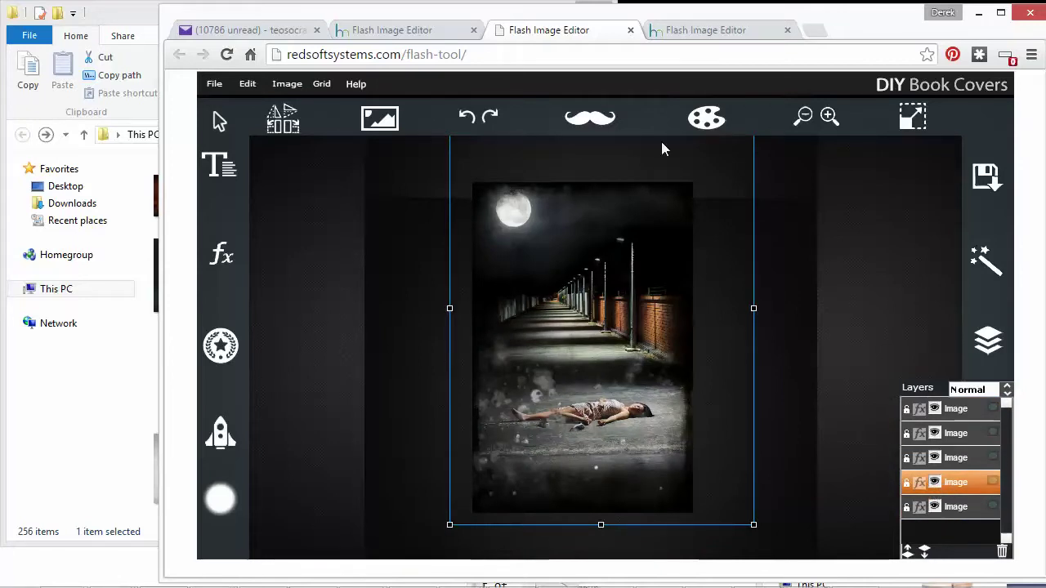
{"action": "left_click", "coordinate": [707, 121]}
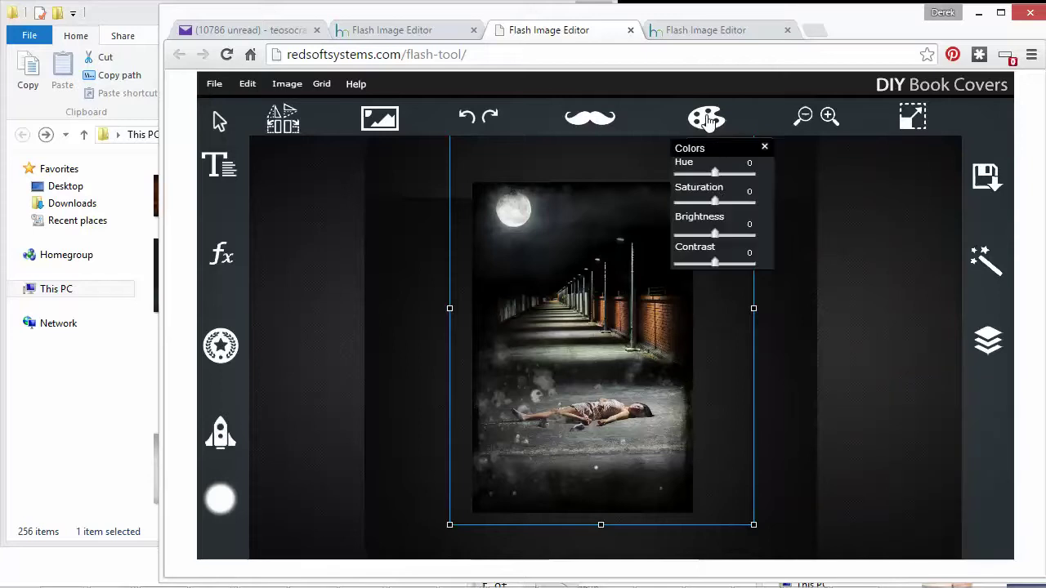
{"action": "left_click_drag", "start_coordinate": [716, 204], "coordinate": [755, 207]}
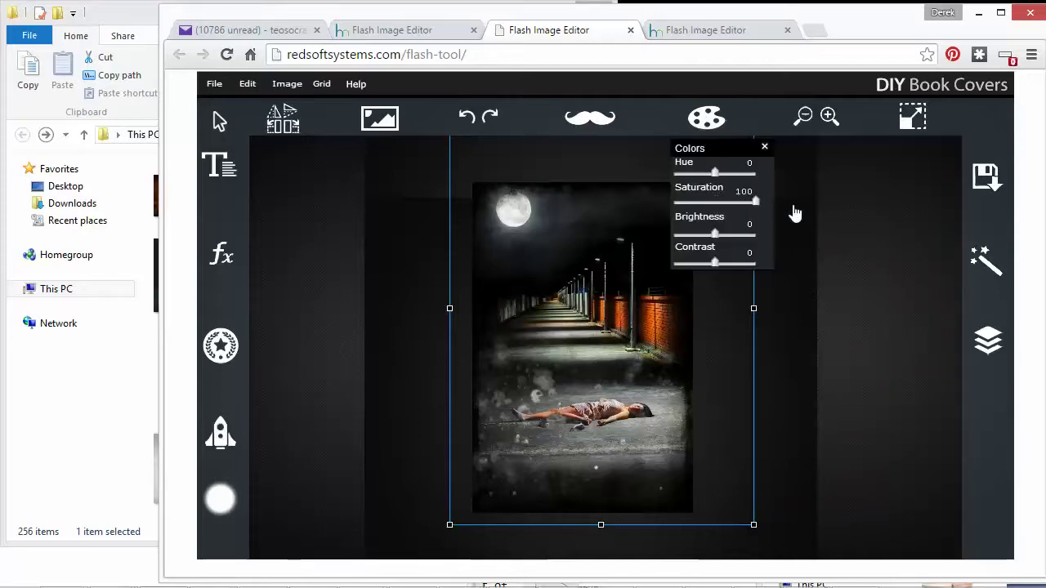
{"action": "left_click_drag", "start_coordinate": [754, 202], "coordinate": [724, 202]}
{"action": "mouse_move", "coordinate": [715, 263]}
{"action": "left_mouse_down"}
{"action": "mouse_move", "coordinate": [749, 264]}
{"action": "mouse_move", "coordinate": [708, 263]}
{"action": "mouse_move", "coordinate": [736, 236]}
{"action": "mouse_move", "coordinate": [784, 250]}
{"action": "mouse_move", "coordinate": [630, 240]}
{"action": "mouse_move", "coordinate": [736, 252]}
{"action": "mouse_move", "coordinate": [719, 256]}
{"action": "mouse_move", "coordinate": [718, 235]}
{"action": "mouse_move", "coordinate": [674, 239]}
{"action": "mouse_move", "coordinate": [711, 245]}
{"action": "left_mouse_up"}
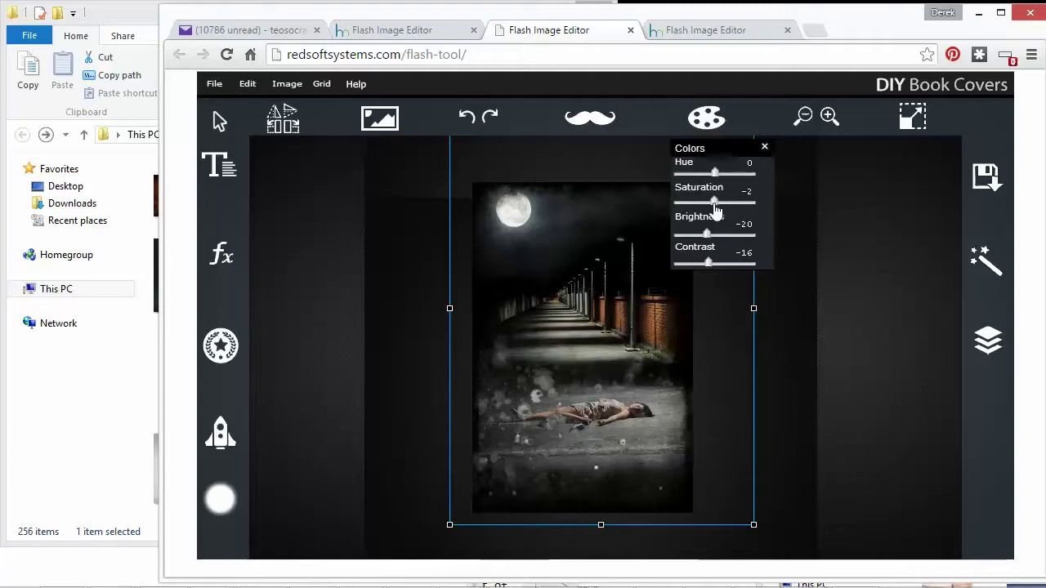
{"action": "mouse_move", "coordinate": [714, 208]}
{"action": "left_mouse_down"}
{"action": "mouse_move", "coordinate": [675, 212]}
{"action": "mouse_move", "coordinate": [725, 217]}
{"action": "mouse_move", "coordinate": [698, 217]}
{"action": "left_mouse_up"}
{"action": "left_click_drag", "start_coordinate": [699, 201], "coordinate": [674, 201]}
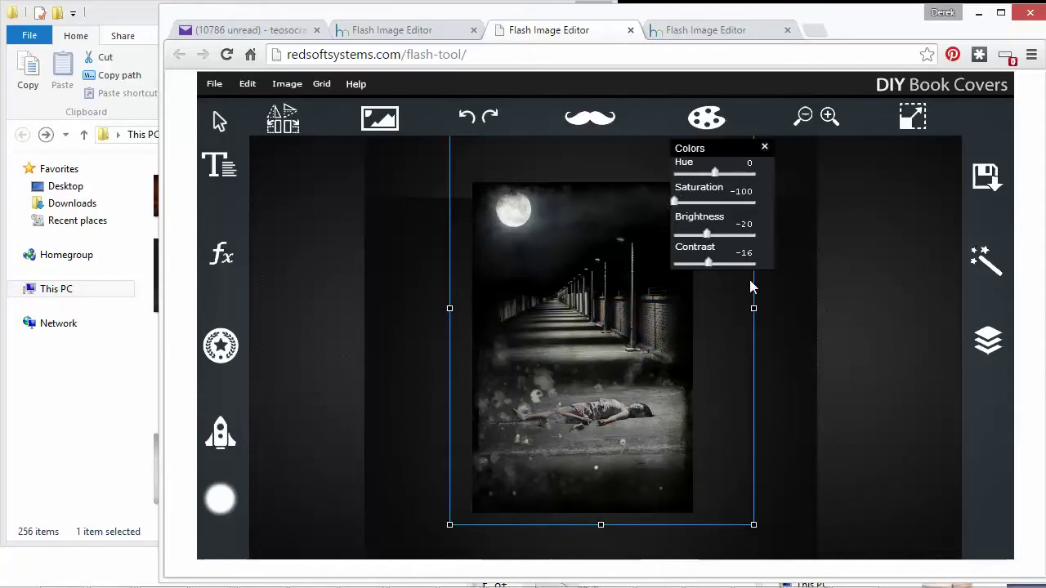
{"action": "left_click", "coordinate": [825, 377]}
- Erase the area over the woman on the desaturated street layer with a size 497, softness 100 eraser
{"action": "left_click", "coordinate": [988, 341]}
{"action": "left_click", "coordinate": [936, 482]}
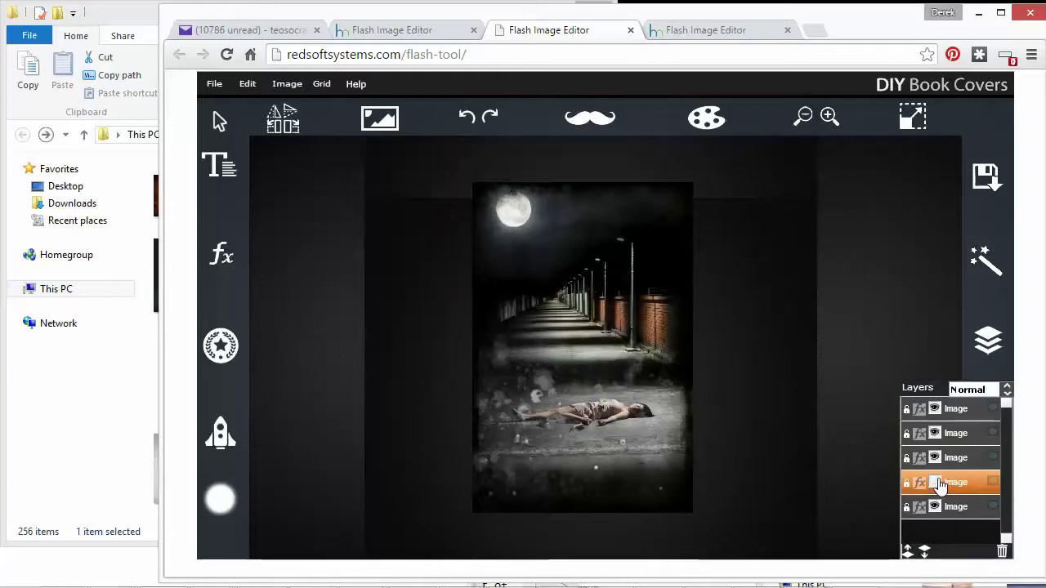
{"action": "left_click", "coordinate": [936, 482]}
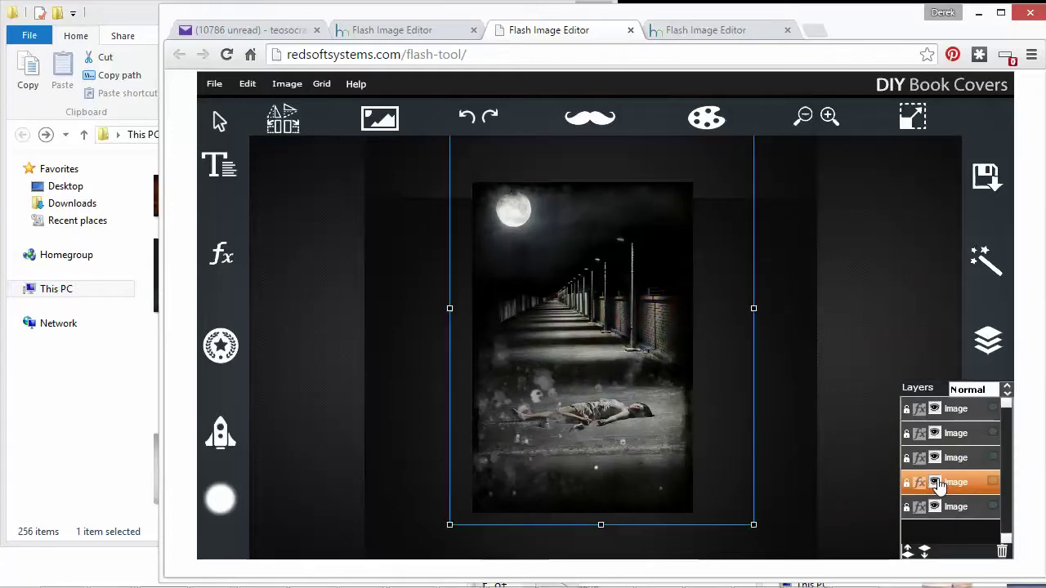
{"action": "left_click", "coordinate": [935, 482]}
{"action": "left_click", "coordinate": [935, 482]}
{"action": "left_click", "coordinate": [219, 499]}
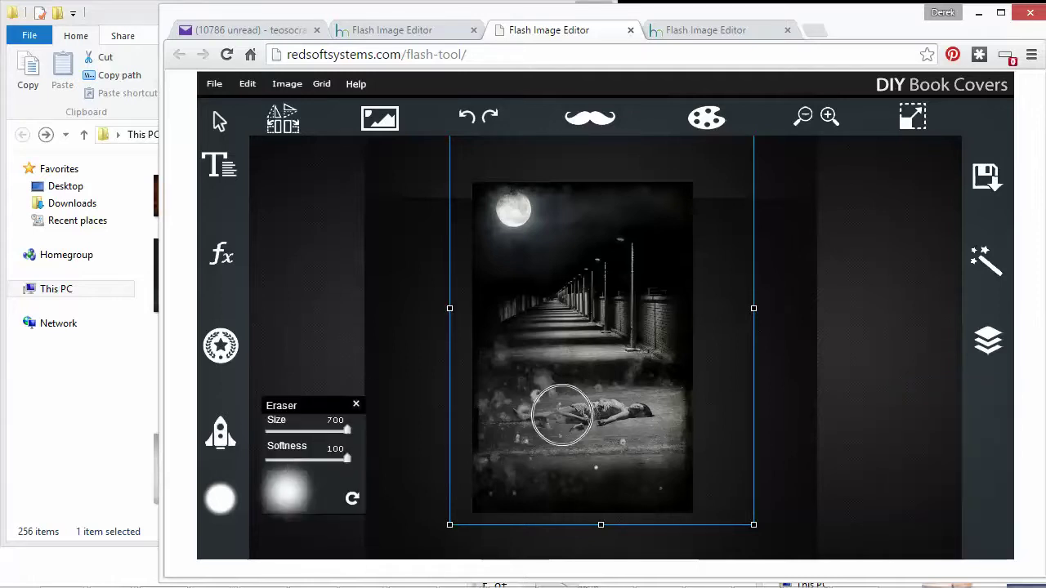
{"action": "left_click_drag", "start_coordinate": [347, 429], "coordinate": [324, 430]}
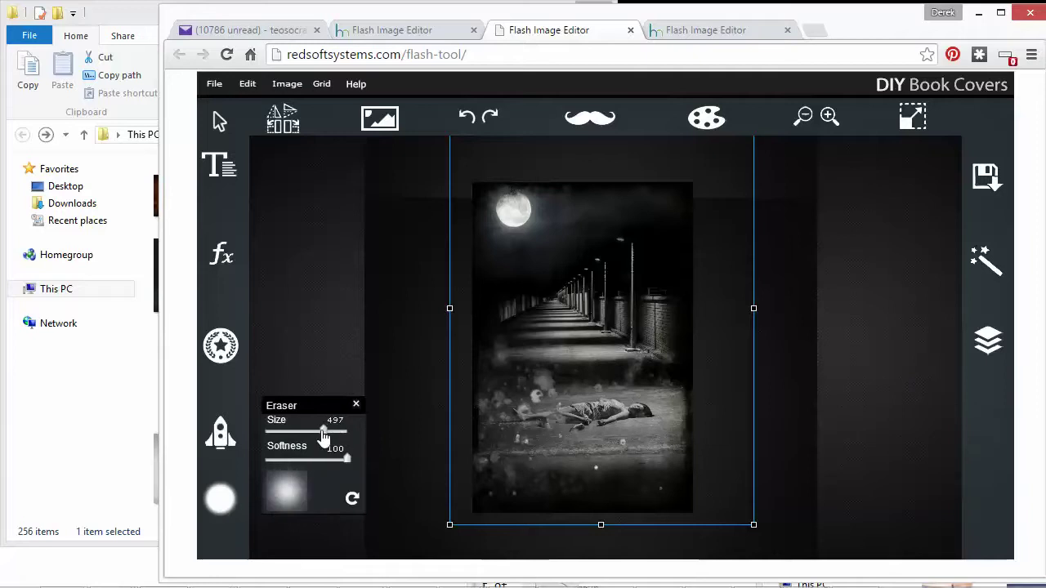
{"action": "left_click", "coordinate": [540, 419]}
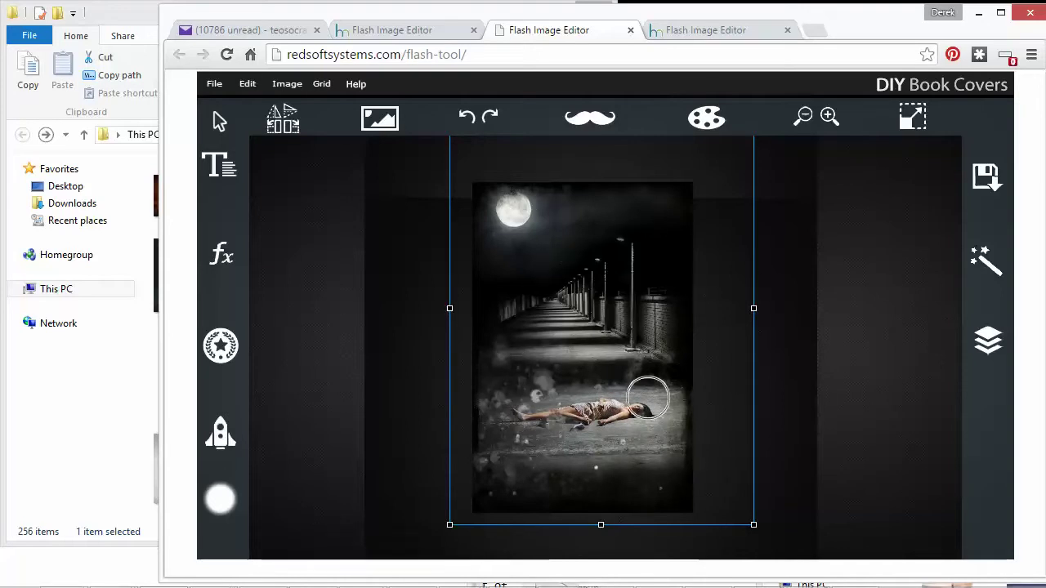
{"action": "left_click", "coordinate": [843, 405]}
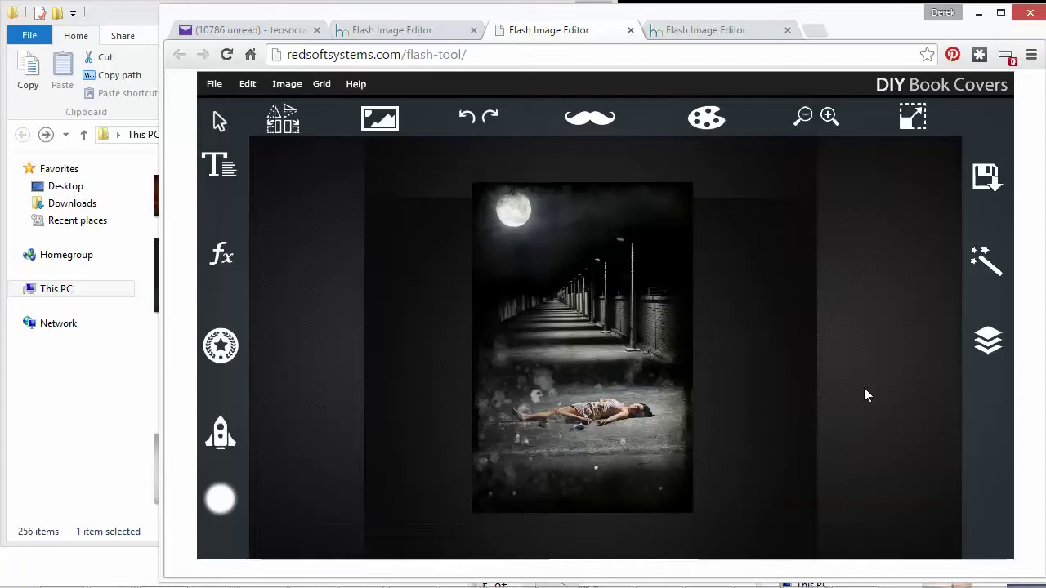
- Set the bottom colour street layer's saturation to -20 and its contrast to 16
{"action": "left_click", "coordinate": [974, 342]}
{"action": "left_click", "coordinate": [952, 505]}
{"action": "left_click", "coordinate": [935, 506]}
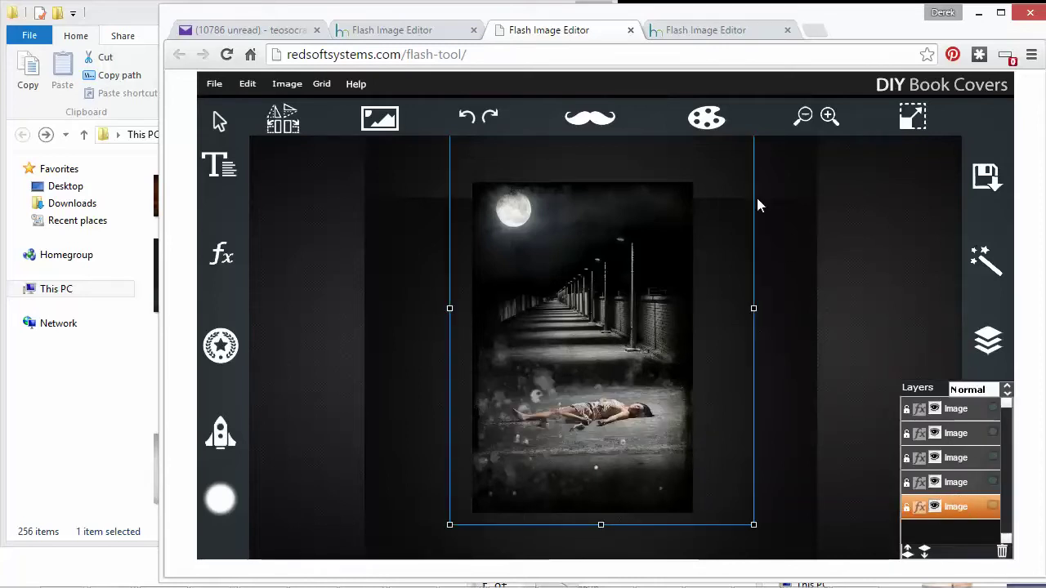
{"action": "left_click", "coordinate": [708, 130]}
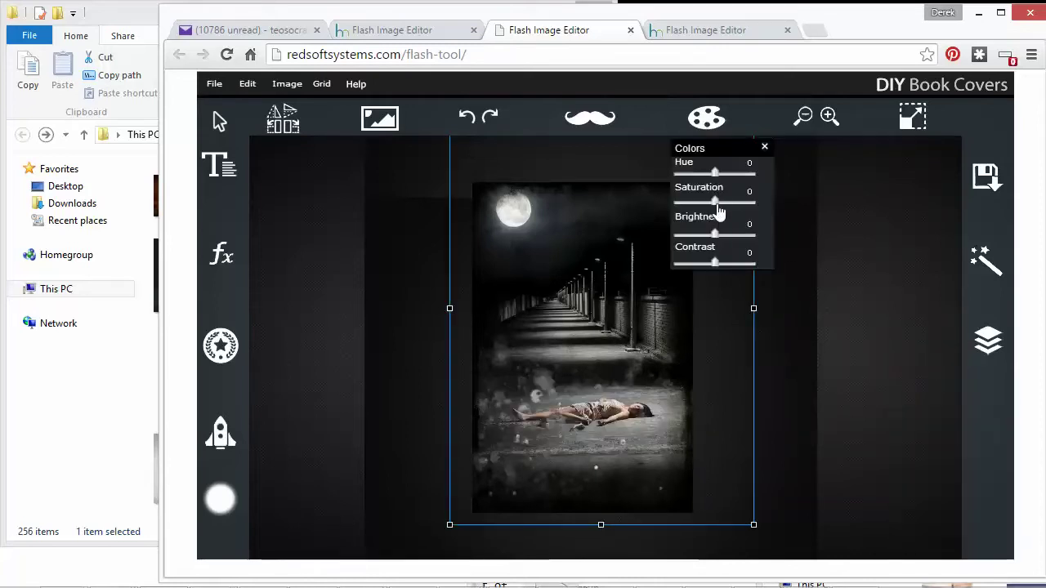
{"action": "mouse_move", "coordinate": [718, 206]}
{"action": "left_mouse_down"}
{"action": "mouse_move", "coordinate": [785, 217]}
{"action": "mouse_move", "coordinate": [635, 201]}
{"action": "mouse_move", "coordinate": [716, 211]}
{"action": "mouse_move", "coordinate": [708, 206]}
{"action": "left_mouse_up"}
{"action": "left_click_drag", "start_coordinate": [715, 268], "coordinate": [740, 267]}
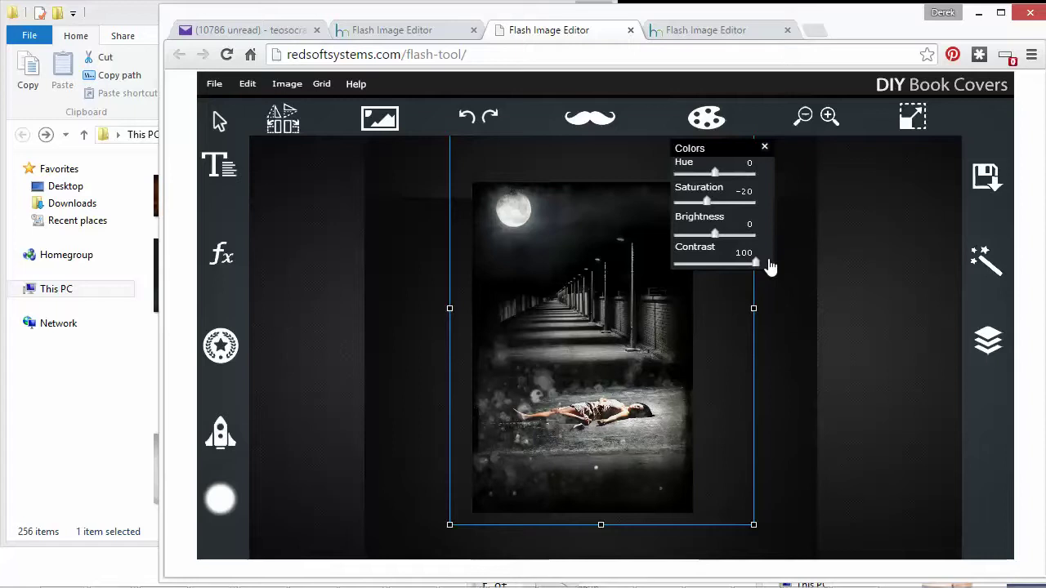
{"action": "left_click_drag", "start_coordinate": [751, 266], "coordinate": [719, 263]}
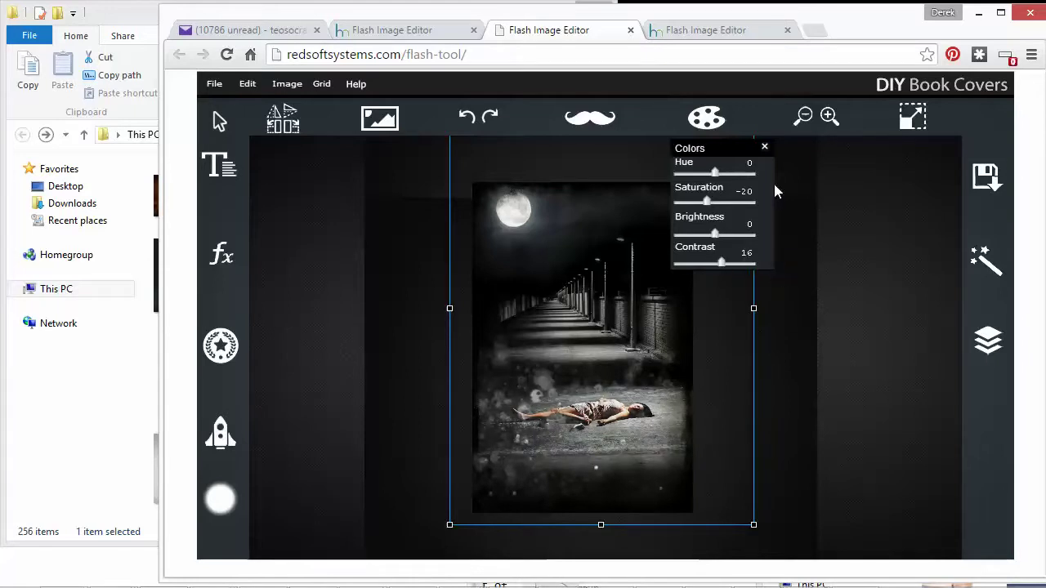
- Fine-tune the bottom colour layer to brightness 8, contrast 4 and saturation about 0, checking the woman's appearance up close
{"action": "left_click", "coordinate": [828, 117]}
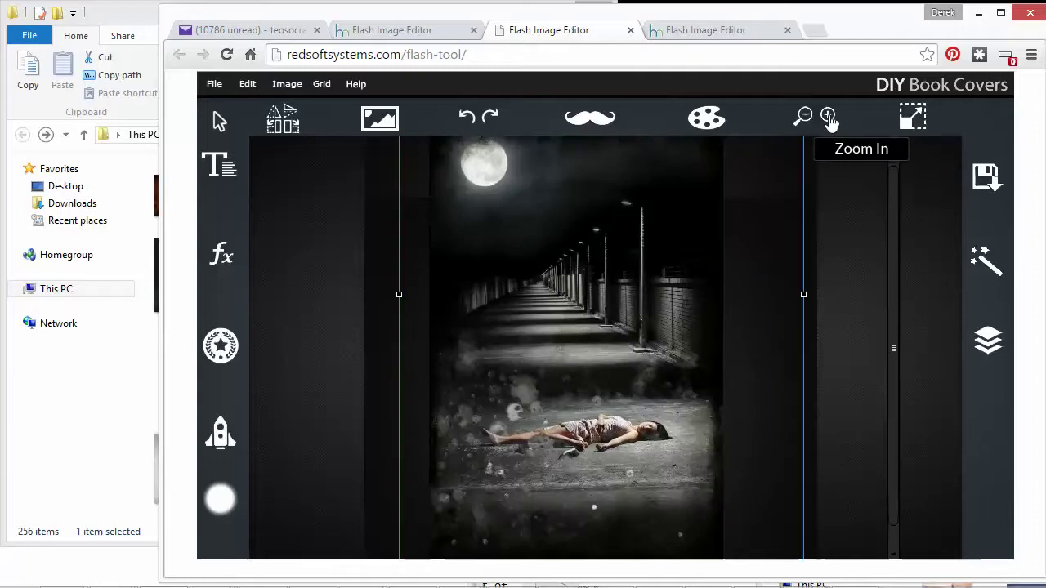
{"action": "left_click", "coordinate": [830, 120]}
{"action": "left_click", "coordinate": [708, 117]}
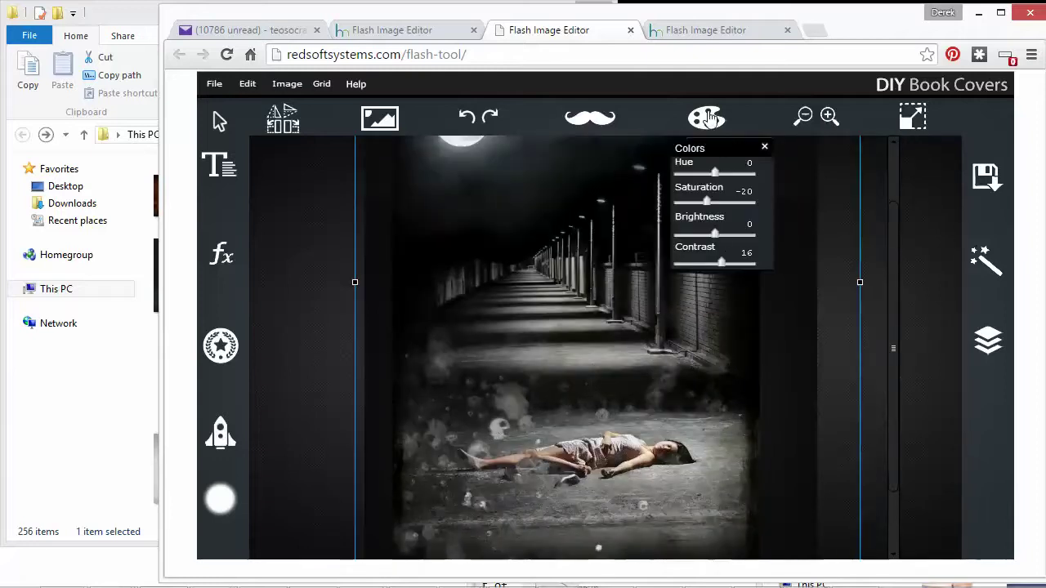
{"action": "mouse_move", "coordinate": [720, 263]}
{"action": "left_mouse_down"}
{"action": "mouse_move", "coordinate": [699, 269]}
{"action": "mouse_move", "coordinate": [709, 270]}
{"action": "left_mouse_up"}
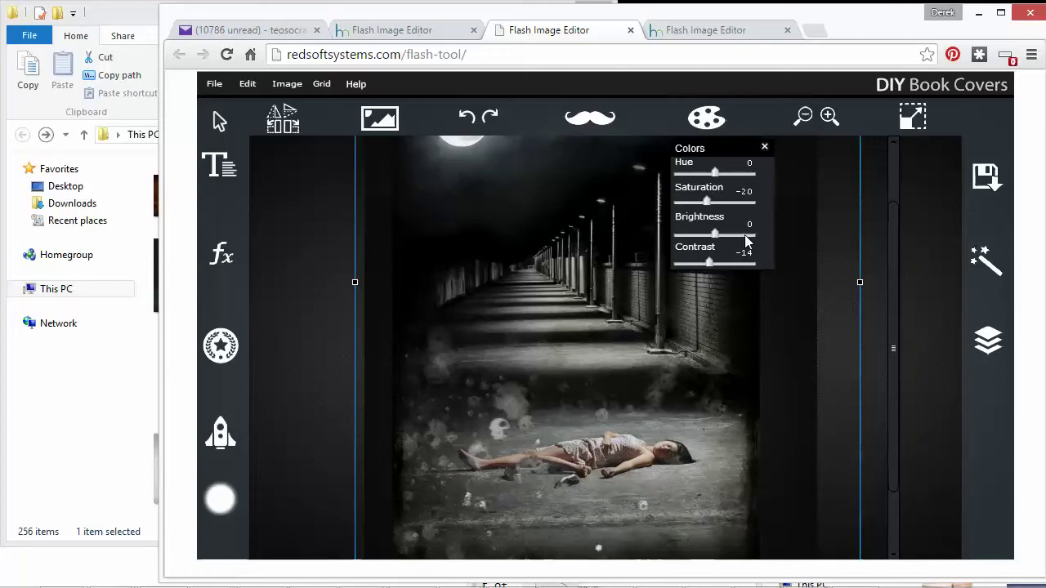
{"action": "left_click_drag", "start_coordinate": [721, 243], "coordinate": [716, 271]}
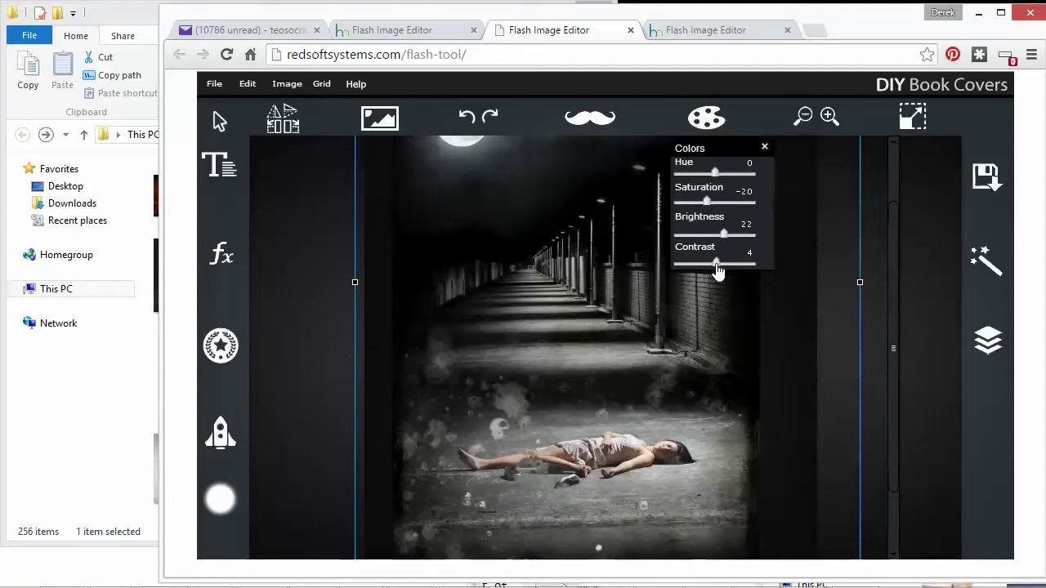
{"action": "left_click_drag", "start_coordinate": [725, 235], "coordinate": [720, 245]}
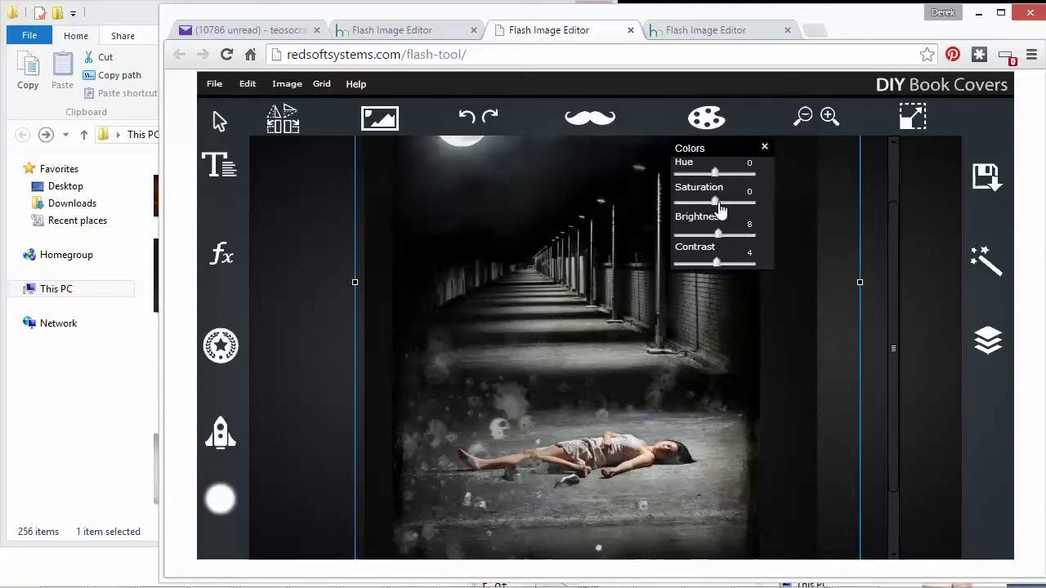
{"action": "left_click_drag", "start_coordinate": [745, 211], "coordinate": [722, 211]}
{"action": "left_click", "coordinate": [879, 297]}
{"action": "left_click", "coordinate": [805, 121]}
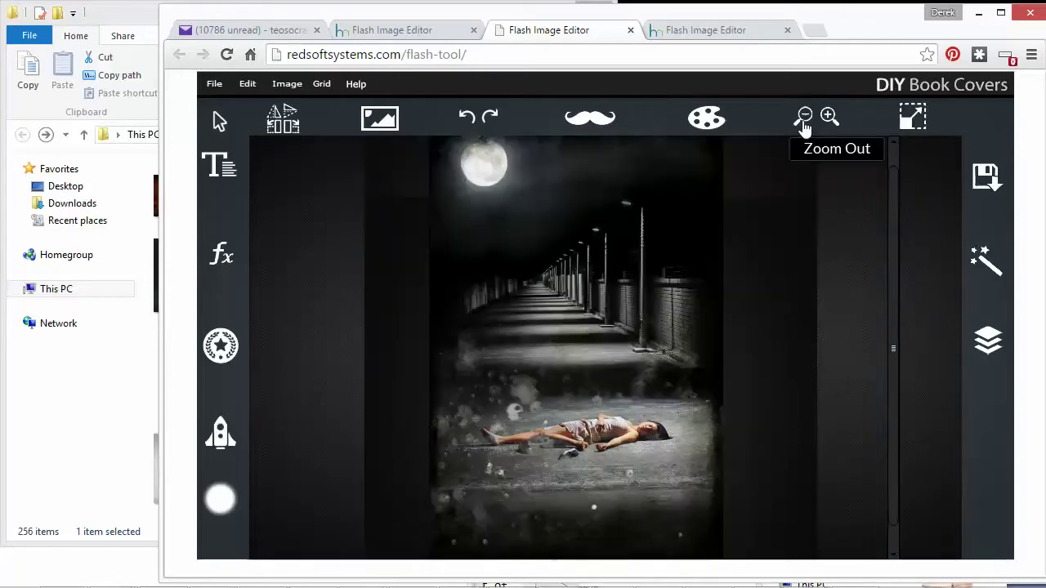
{"action": "left_click", "coordinate": [805, 123]}
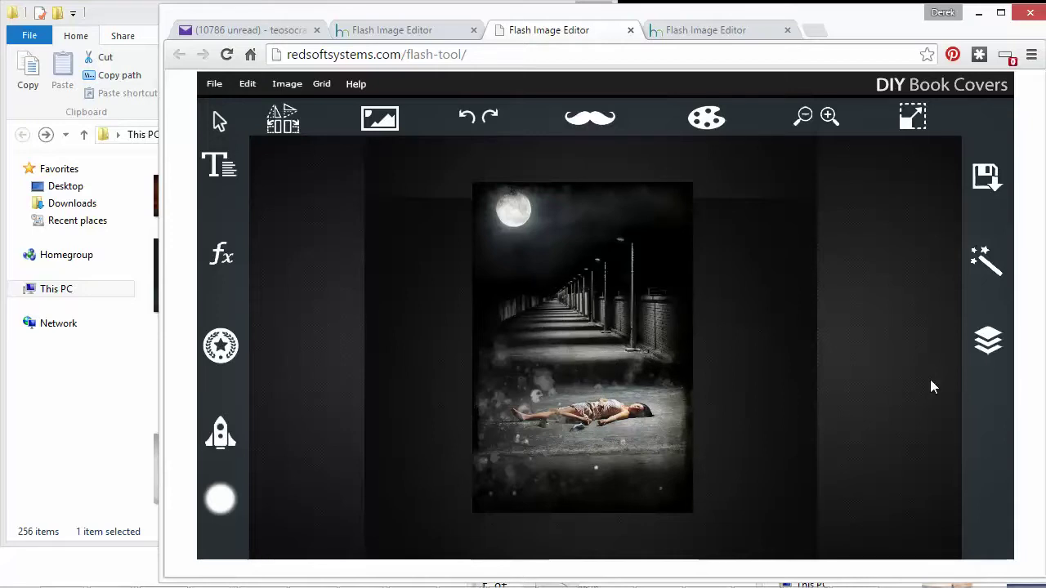
- Compare the cover with and without the desaturated street layer, and try a brightness of -100 on that layer
{"action": "left_click", "coordinate": [988, 339]}
{"action": "left_click", "coordinate": [937, 484]}
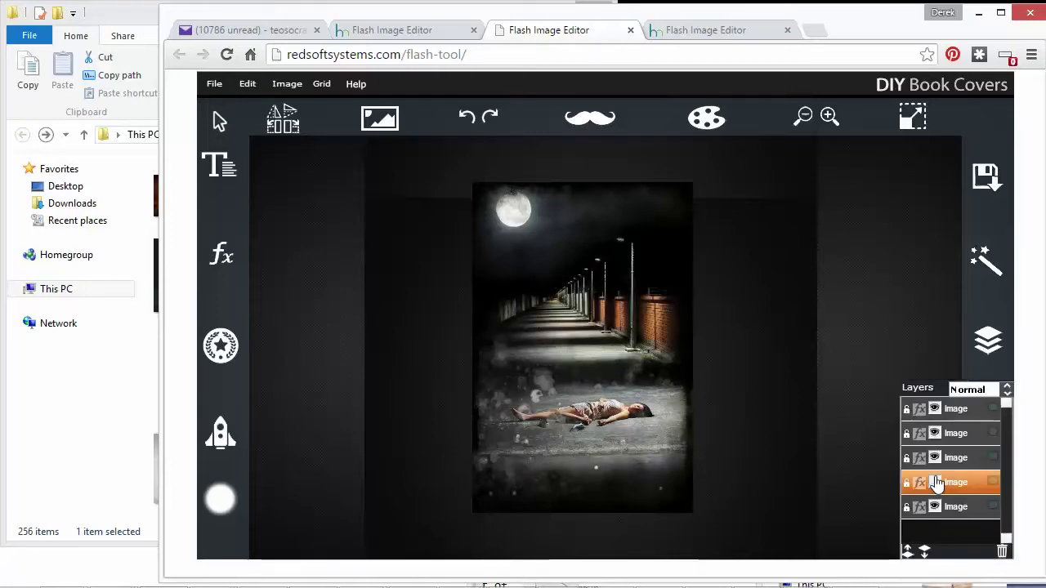
{"action": "left_click", "coordinate": [937, 484]}
{"action": "left_click", "coordinate": [936, 484]}
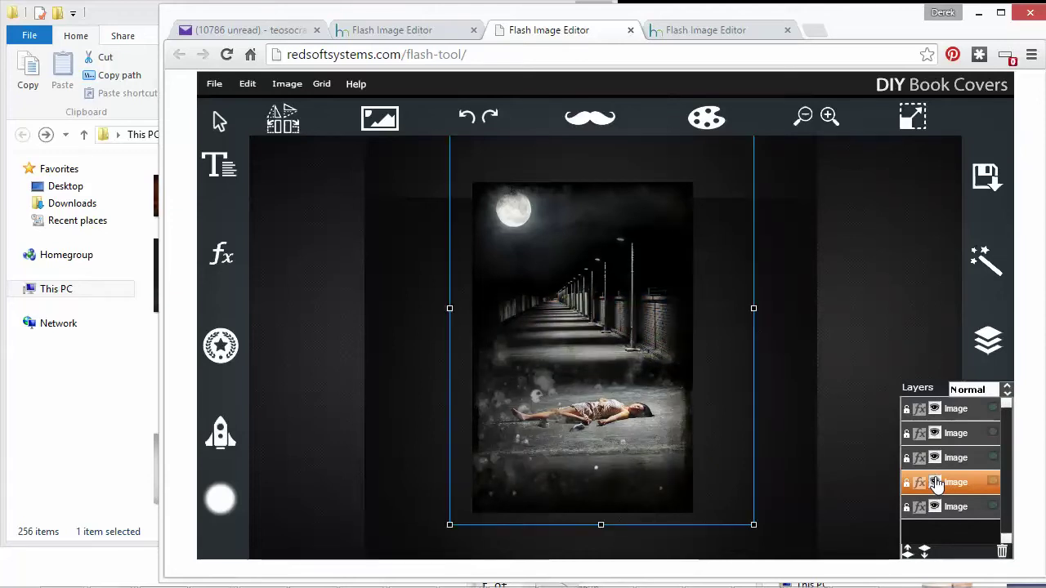
{"action": "left_click", "coordinate": [708, 120]}
{"action": "left_click_drag", "start_coordinate": [706, 234], "coordinate": [658, 235]}
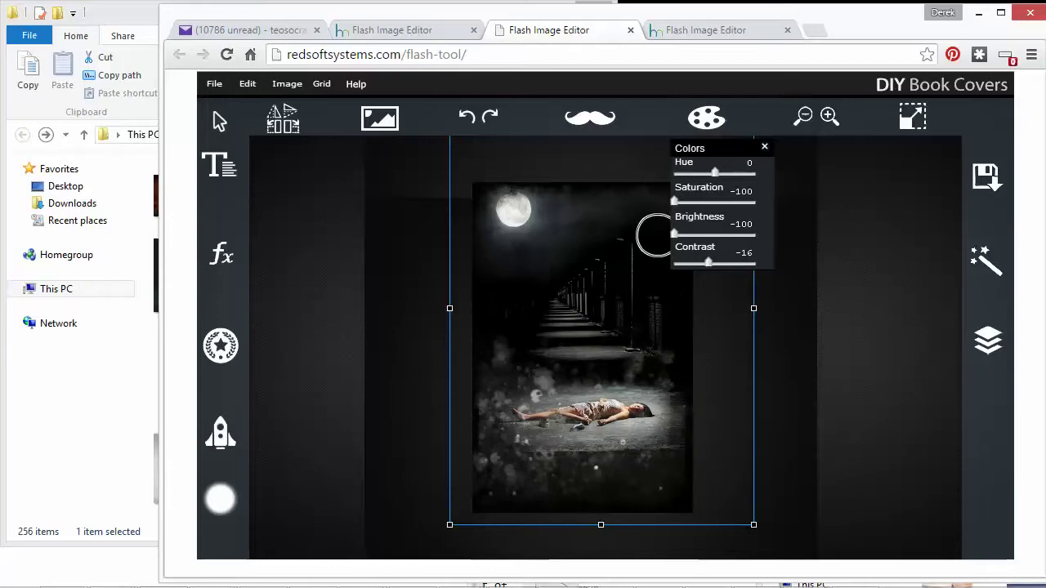
{"action": "left_click", "coordinate": [773, 304]}
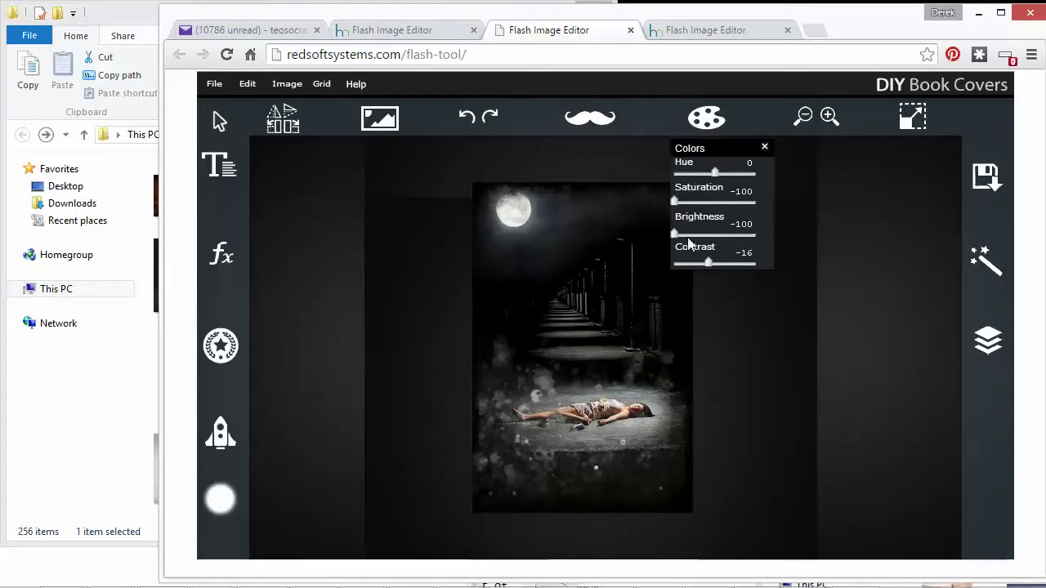
{"action": "left_click_drag", "start_coordinate": [683, 240], "coordinate": [712, 237]}
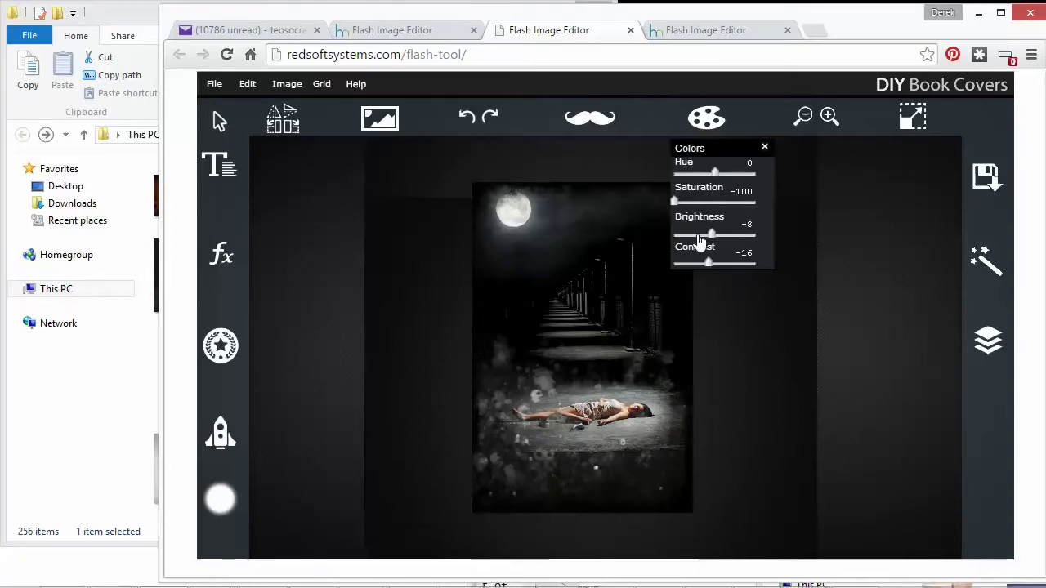
- Reselect the desaturated street layer and set its brightness to -32
{"action": "left_click", "coordinate": [989, 345]}
{"action": "left_click", "coordinate": [955, 486]}
{"action": "left_click", "coordinate": [935, 483]}
{"action": "left_click", "coordinate": [937, 484]}
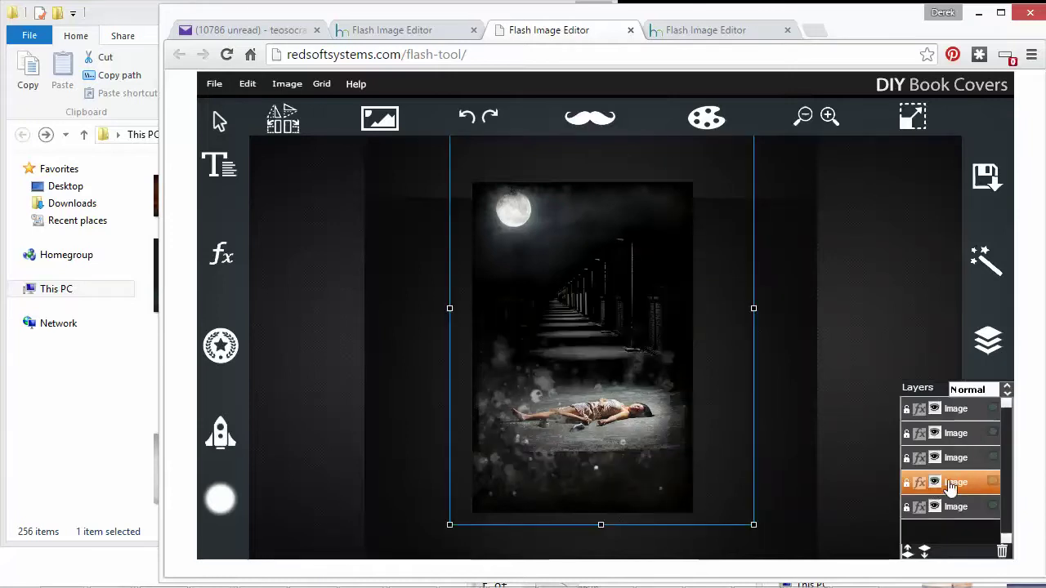
{"action": "left_click", "coordinate": [706, 121]}
{"action": "left_click_drag", "start_coordinate": [677, 235], "coordinate": [705, 245]}
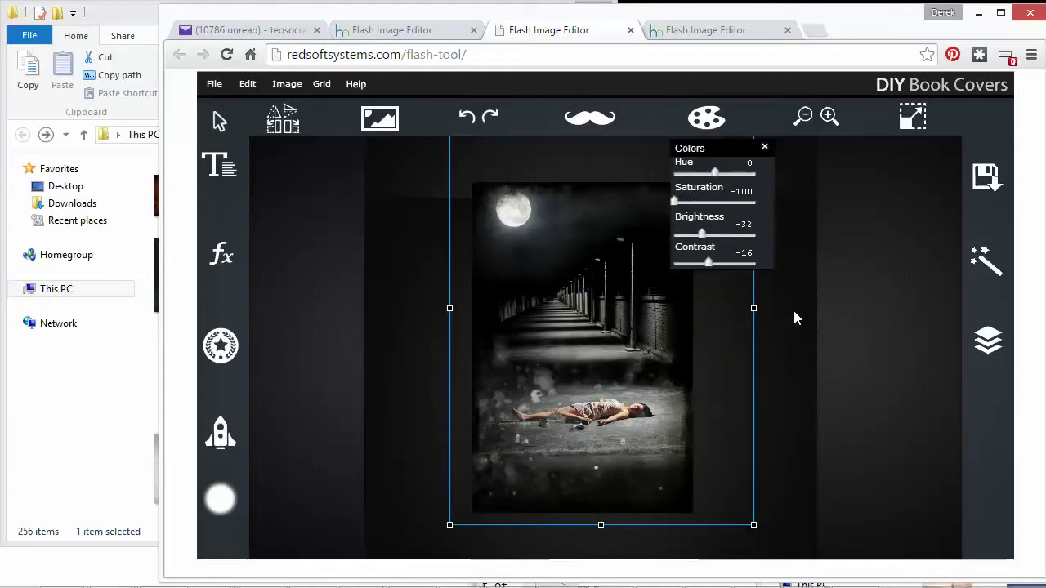
- Import the dark green grunge texture from the overlays folder and enlarge it to cover the whole book cover
{"action": "left_click", "coordinate": [788, 335]}
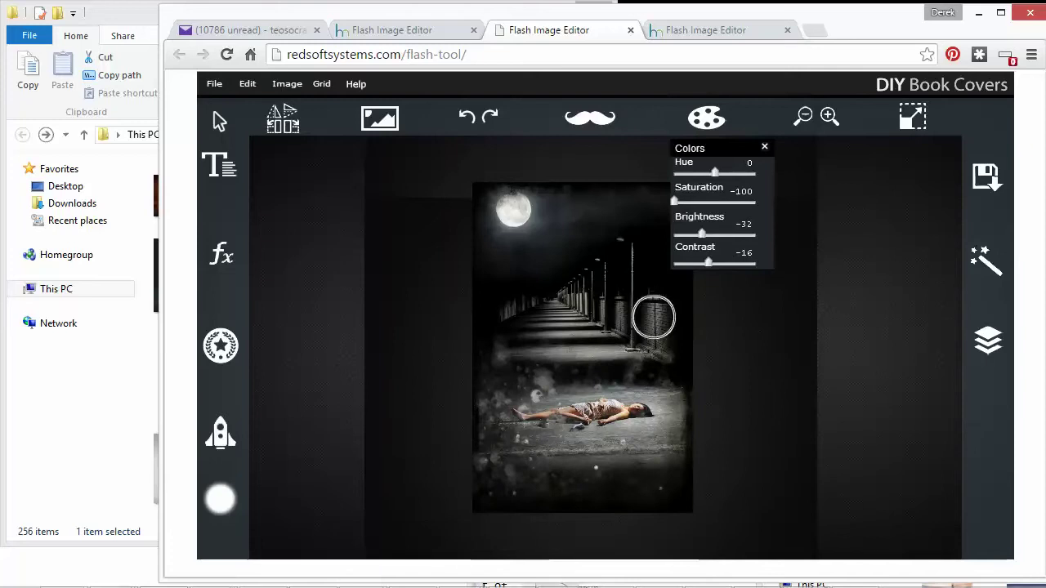
{"action": "left_click", "coordinate": [382, 127]}
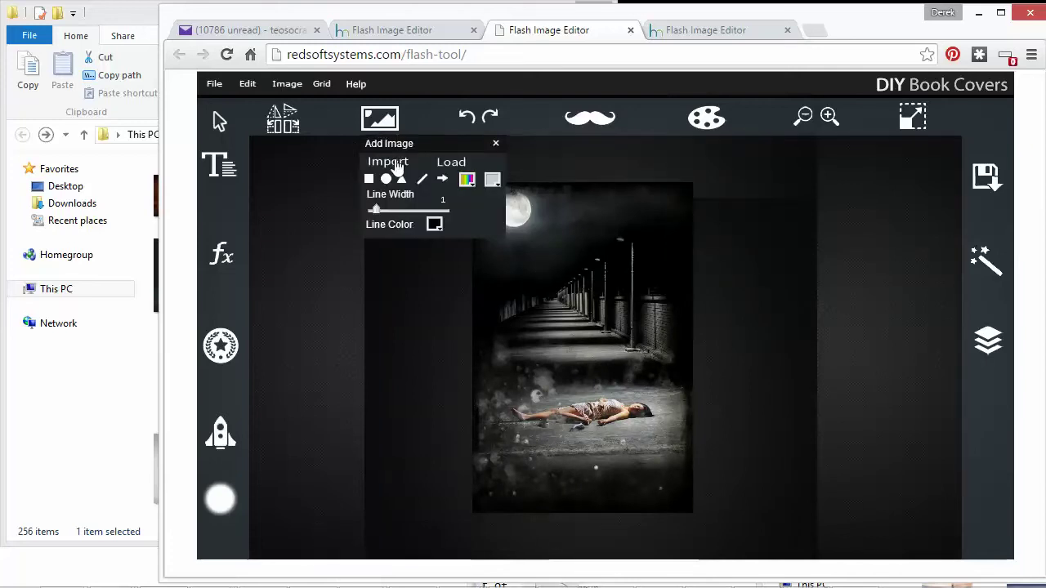
{"action": "left_click", "coordinate": [387, 163]}
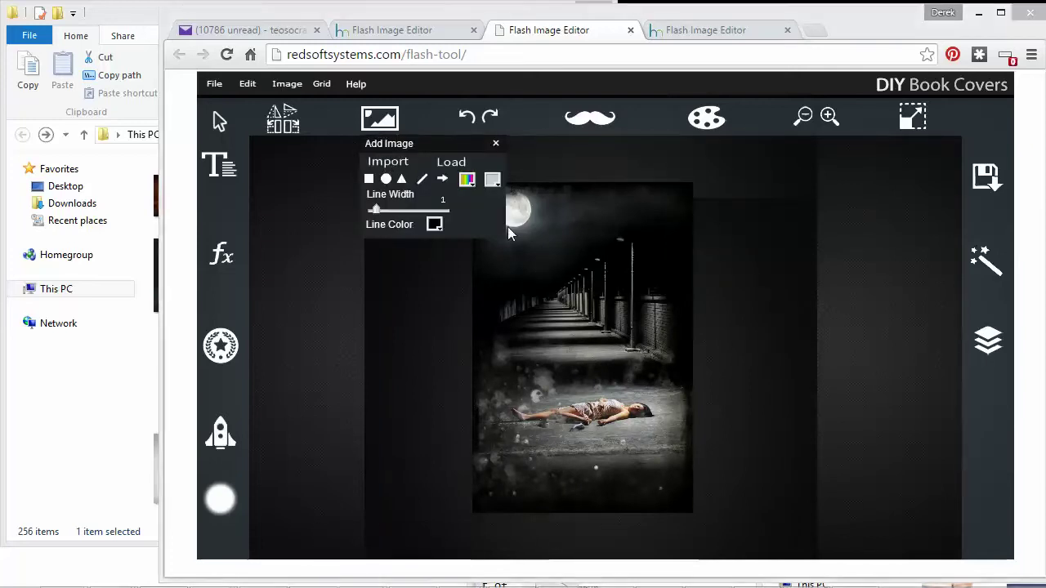
{"action": "left_click", "coordinate": [609, 250]}
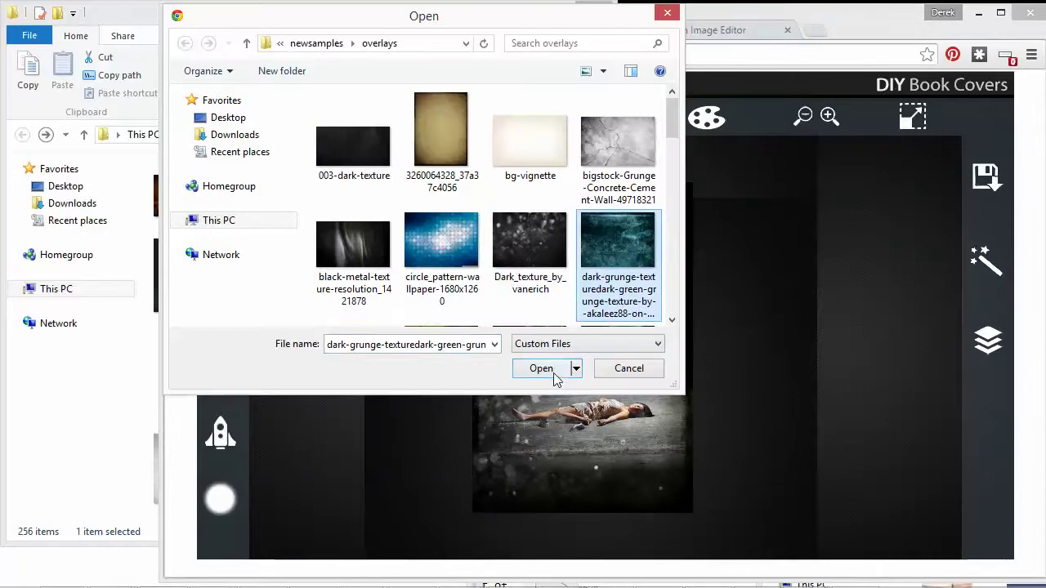
{"action": "left_click", "coordinate": [553, 373]}
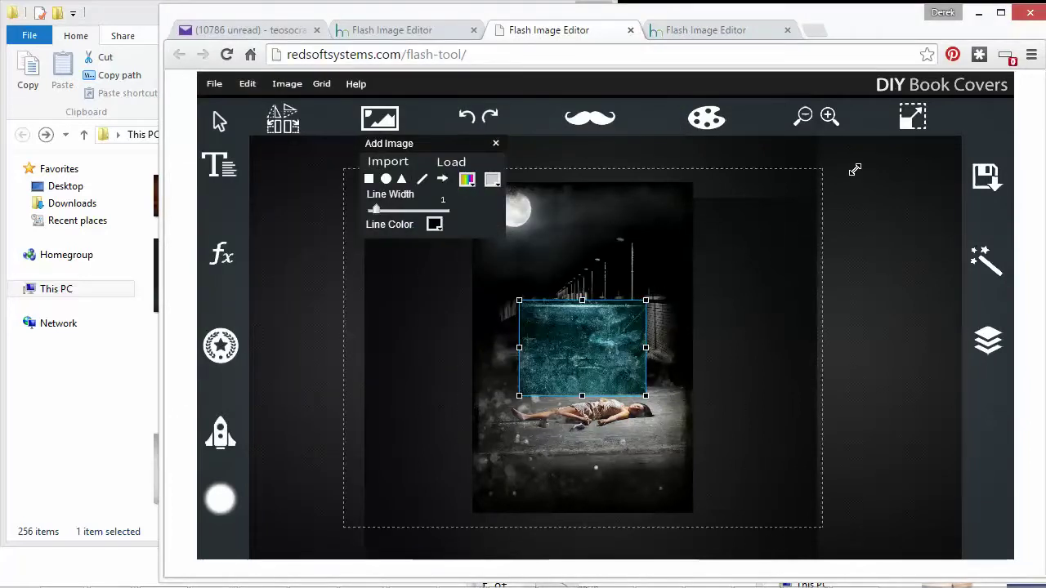
{"action": "left_click_drag", "start_coordinate": [854, 169], "coordinate": [822, 169]}
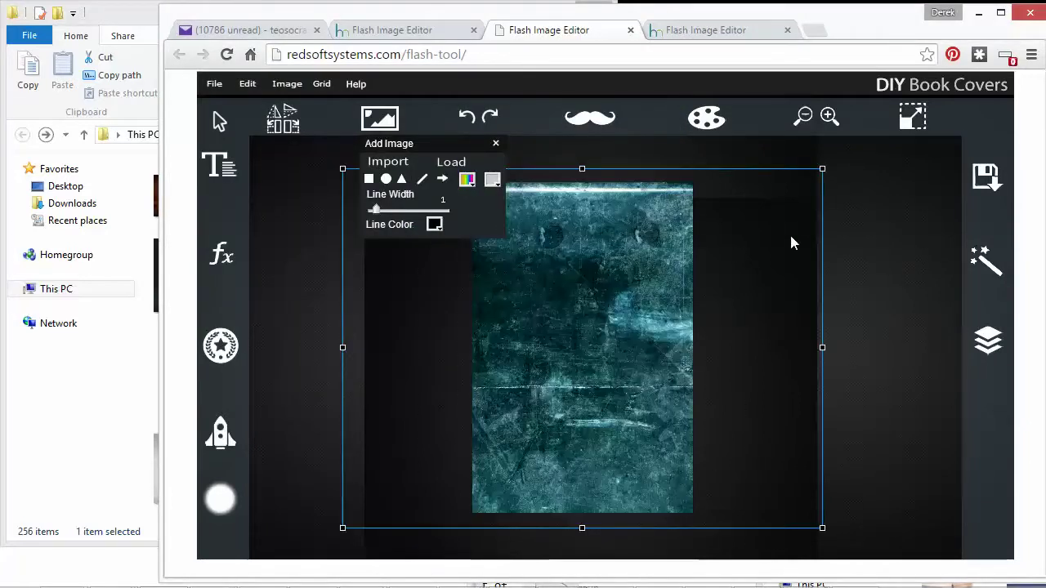
- Try the Invert blend mode on the grunge texture, settle on HardLight, and enlarge it slightly to push its bright upper line off the cover
{"action": "left_click", "coordinate": [988, 336]}
{"action": "left_click", "coordinate": [972, 400]}
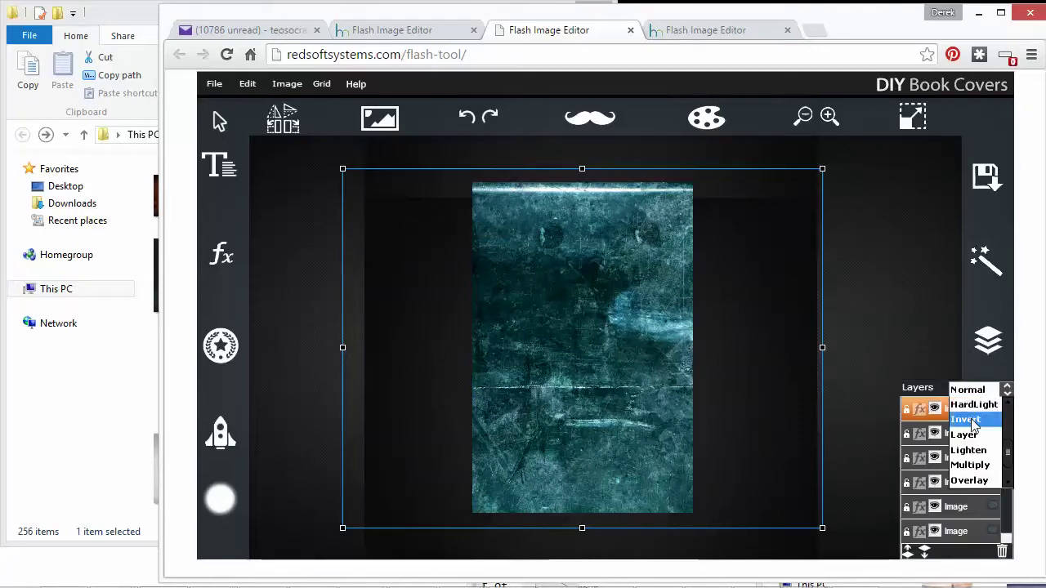
{"action": "left_click", "coordinate": [972, 420]}
{"action": "left_click", "coordinate": [971, 392]}
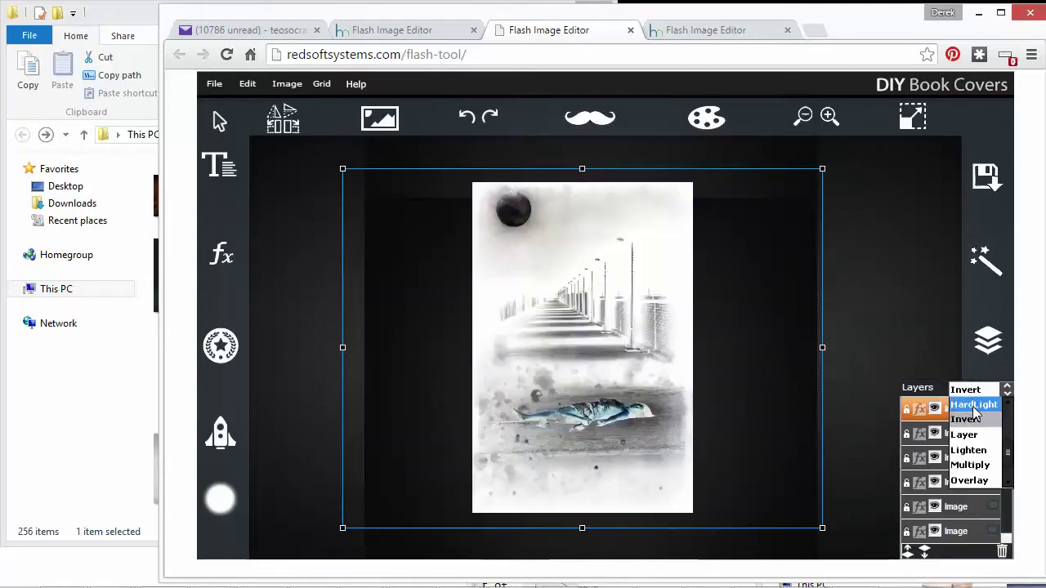
{"action": "left_click", "coordinate": [972, 405]}
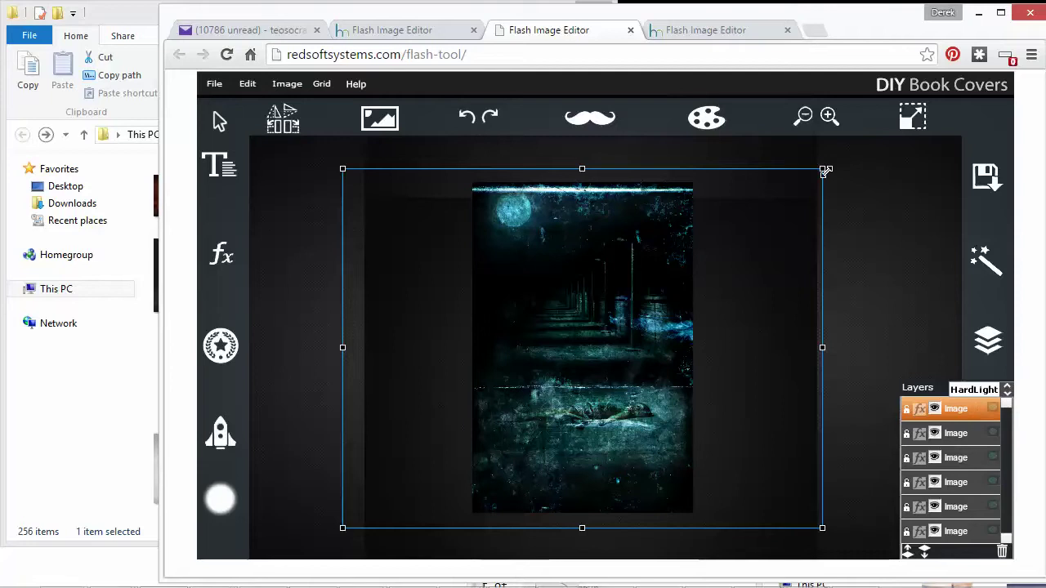
{"action": "left_click_drag", "start_coordinate": [820, 169], "coordinate": [844, 153]}
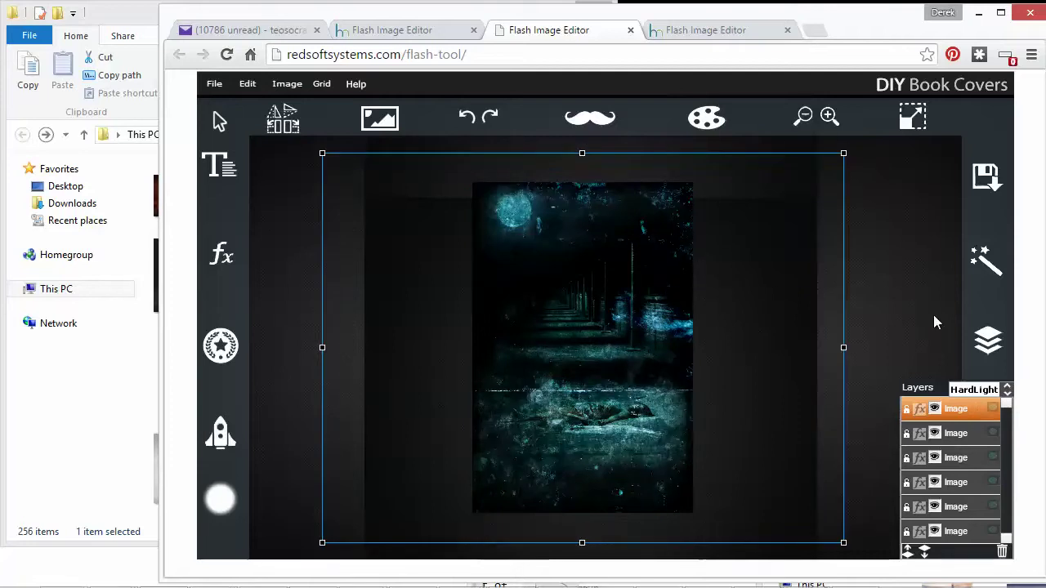
- Weaken the grunge texture layer until only a faint blue-green tint remains over the scene, and deselect it
{"action": "left_click", "coordinate": [221, 257]}
{"action": "left_click_drag", "start_coordinate": [269, 430], "coordinate": [303, 428]}
{"action": "left_click", "coordinate": [685, 384]}
{"action": "left_click", "coordinate": [879, 338]}
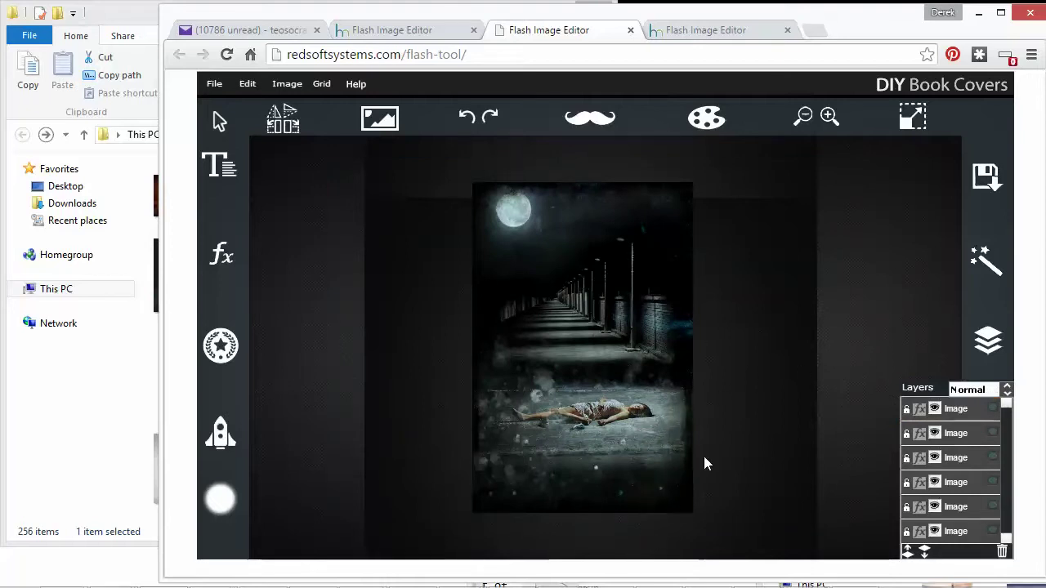
- Compare the cover with and without the grunge texture layer by toggling its visibility
{"action": "left_click", "coordinate": [935, 411]}
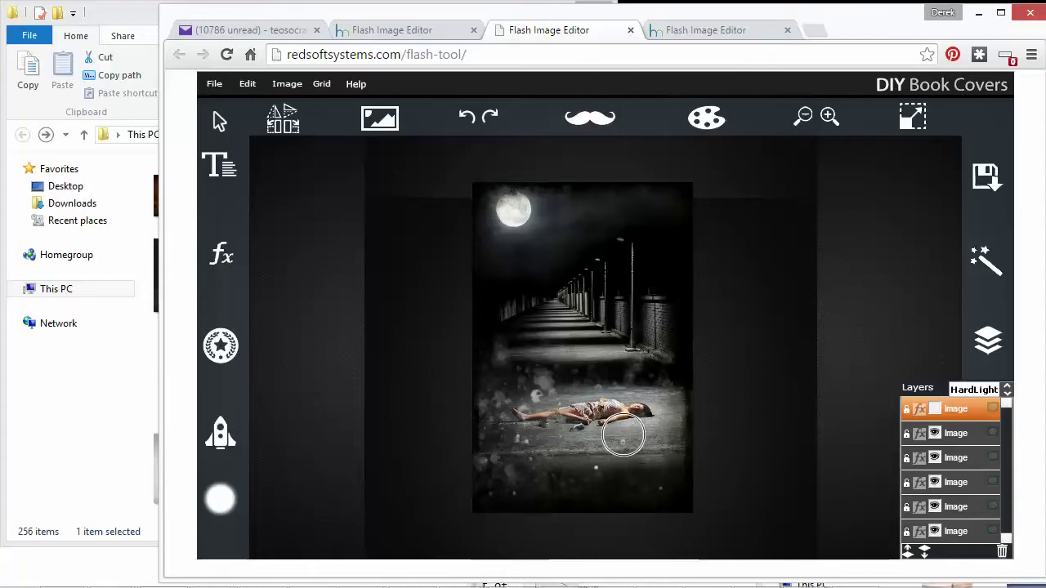
{"action": "left_click", "coordinate": [934, 411]}
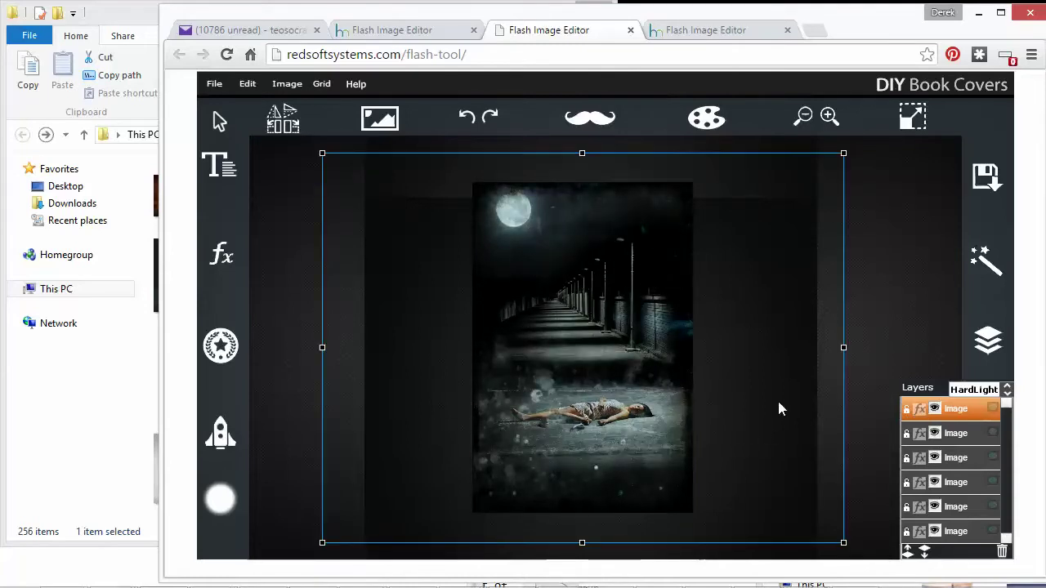
{"action": "left_click", "coordinate": [935, 412]}
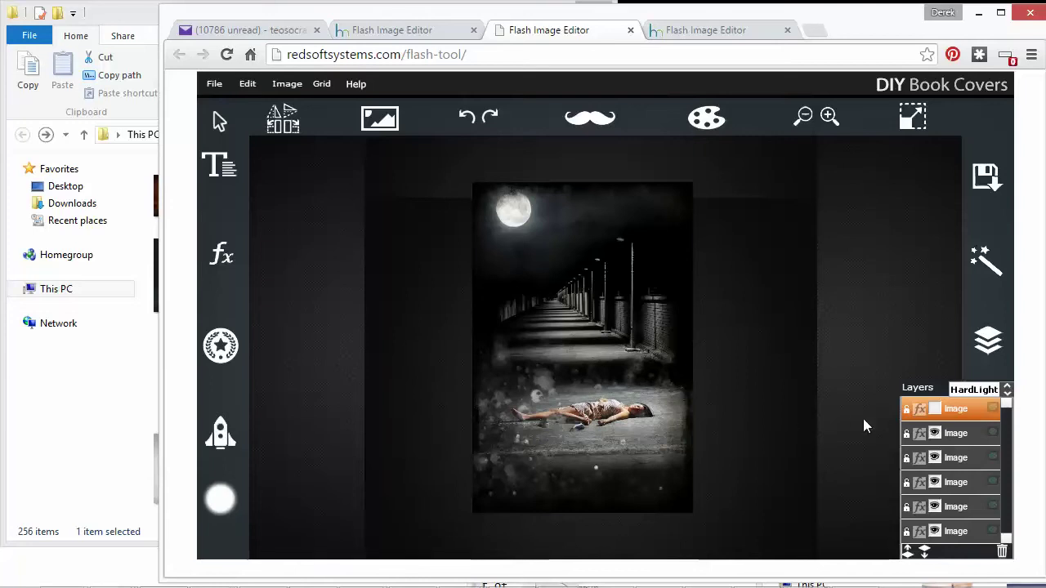
{"action": "left_click", "coordinate": [935, 409]}
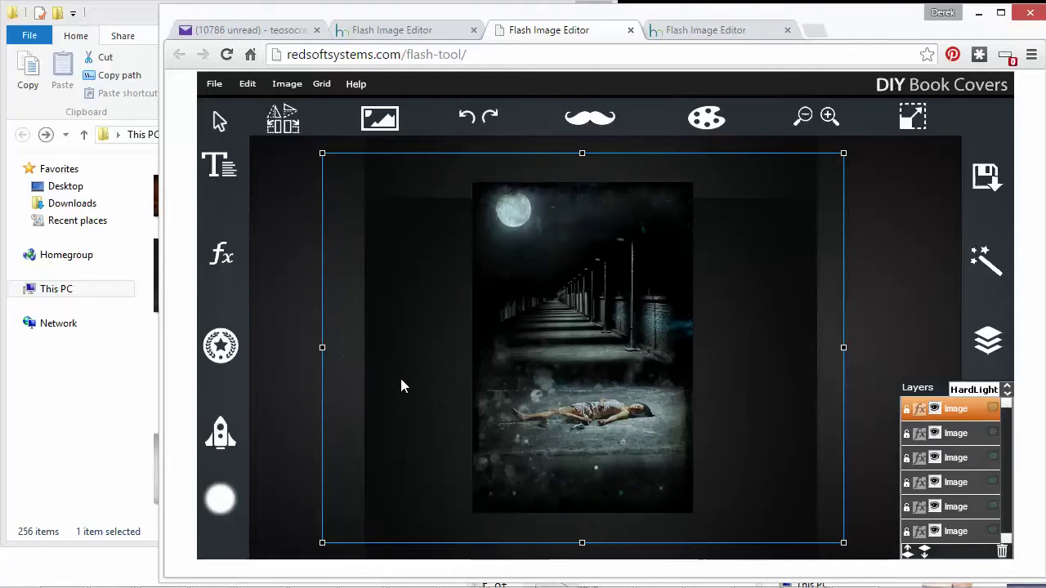
{"action": "left_click", "coordinate": [935, 411]}
{"action": "left_click", "coordinate": [935, 411]}
- Erase the grunge texture over the woman with the eraser at size 497 and softness 100, checking the result up close
{"action": "left_click", "coordinate": [222, 497]}
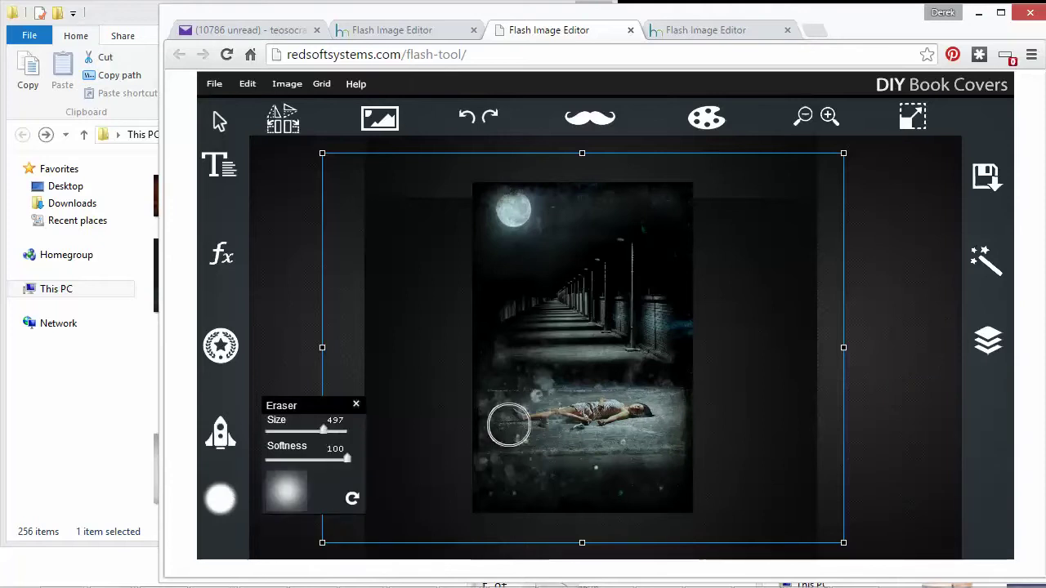
{"action": "left_click", "coordinate": [539, 416]}
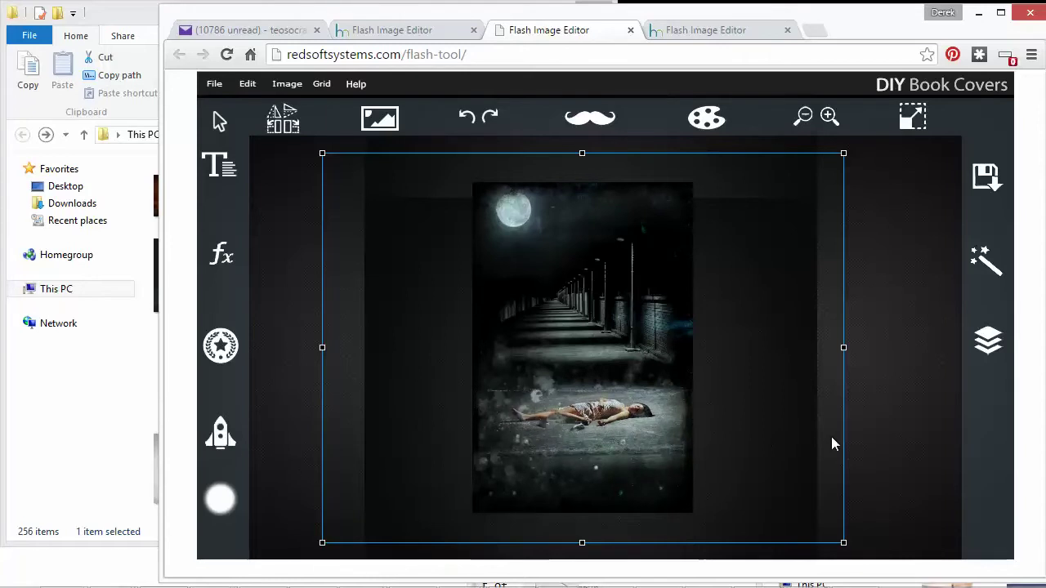
{"action": "left_click", "coordinate": [829, 115]}
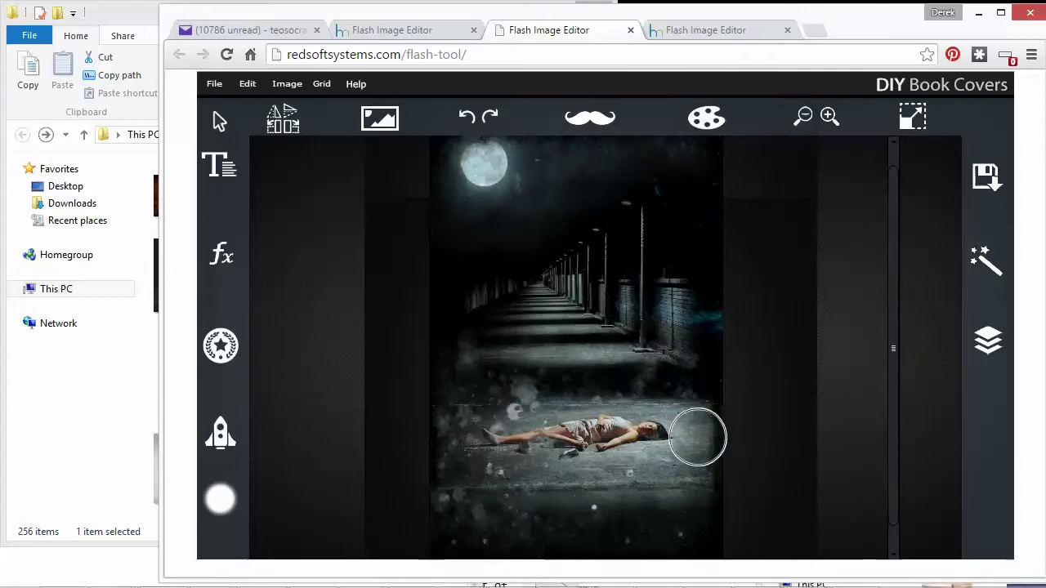
{"action": "left_click", "coordinate": [987, 342]}
{"action": "left_click", "coordinate": [936, 410]}
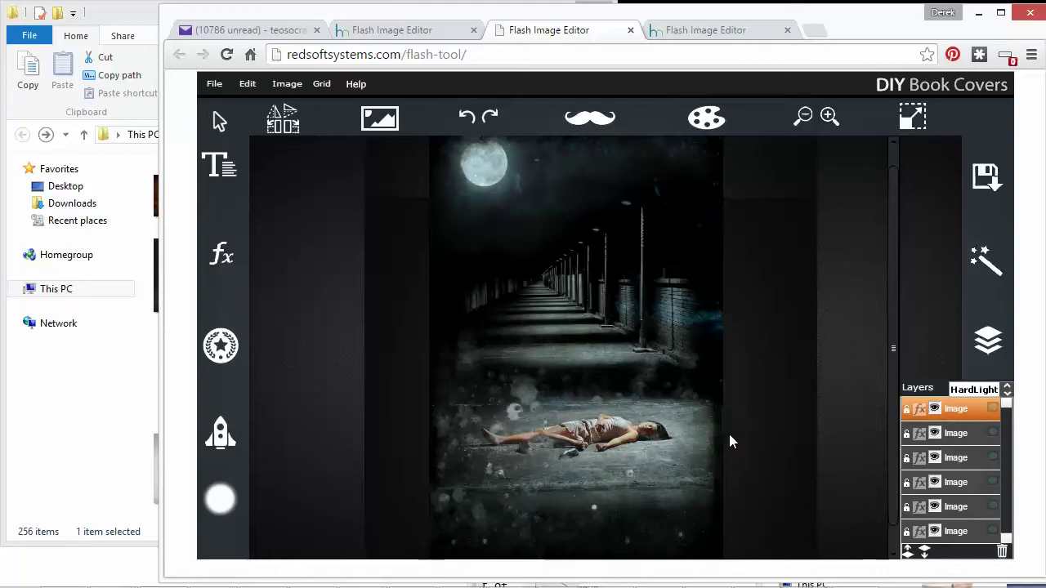
{"action": "left_click", "coordinate": [814, 409]}
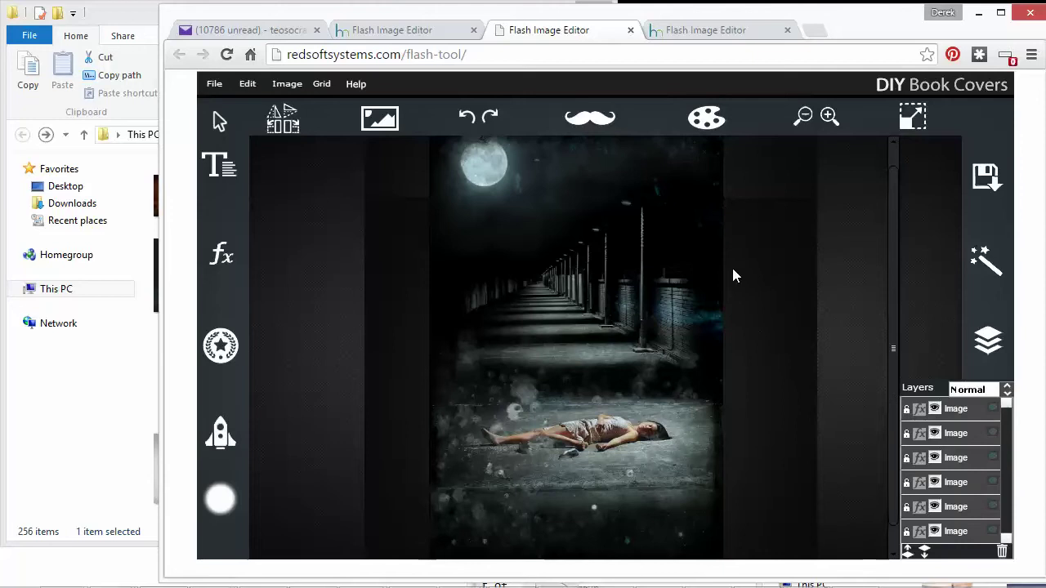
{"action": "left_click", "coordinate": [803, 119]}
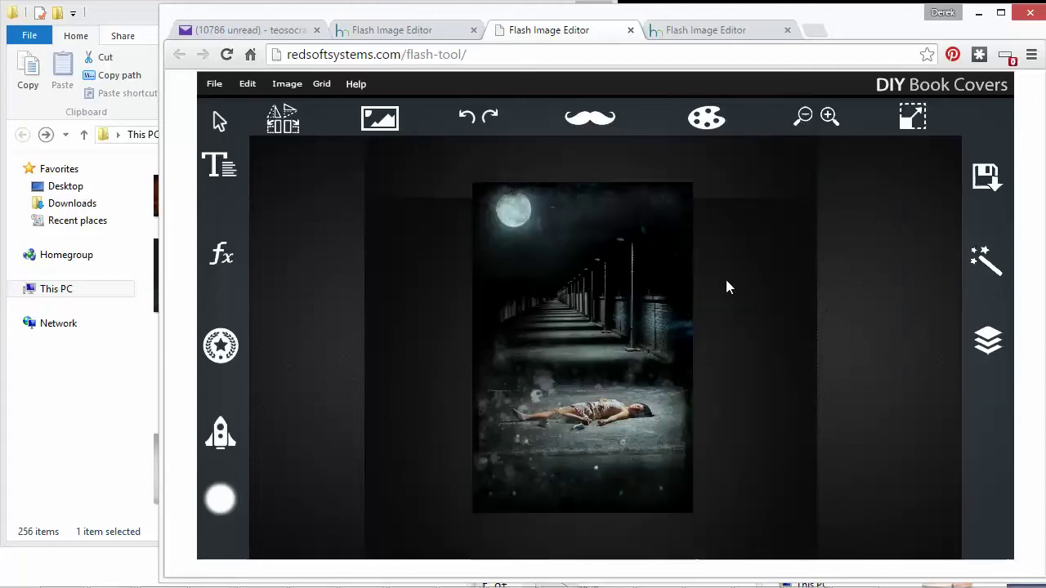
- Compare the texture layer on and off, set the eraser size to 700, and erase the texture around the woman and the central street
{"action": "left_click", "coordinate": [988, 341]}
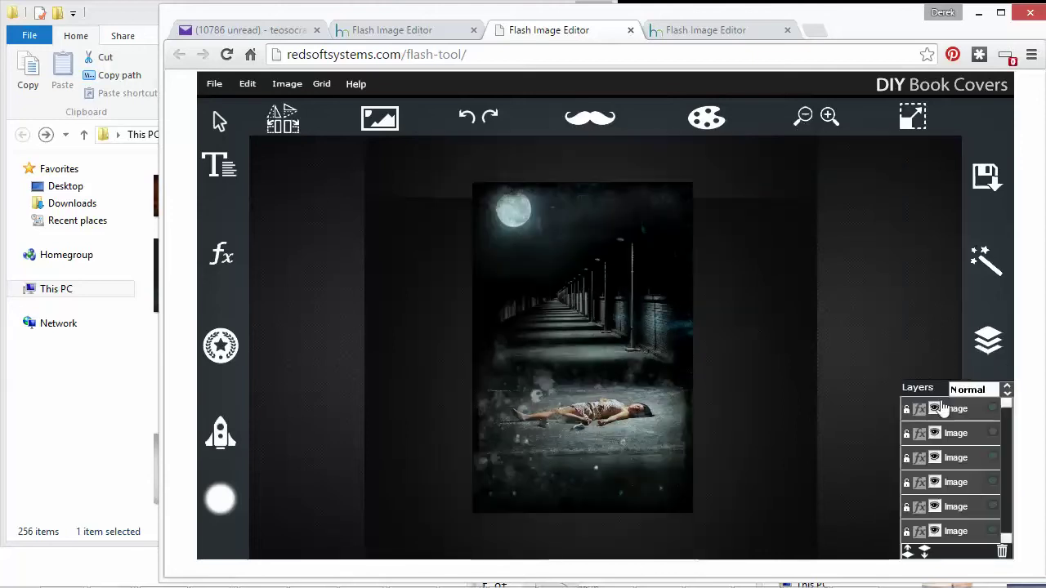
{"action": "left_click", "coordinate": [940, 411]}
{"action": "left_click", "coordinate": [940, 411]}
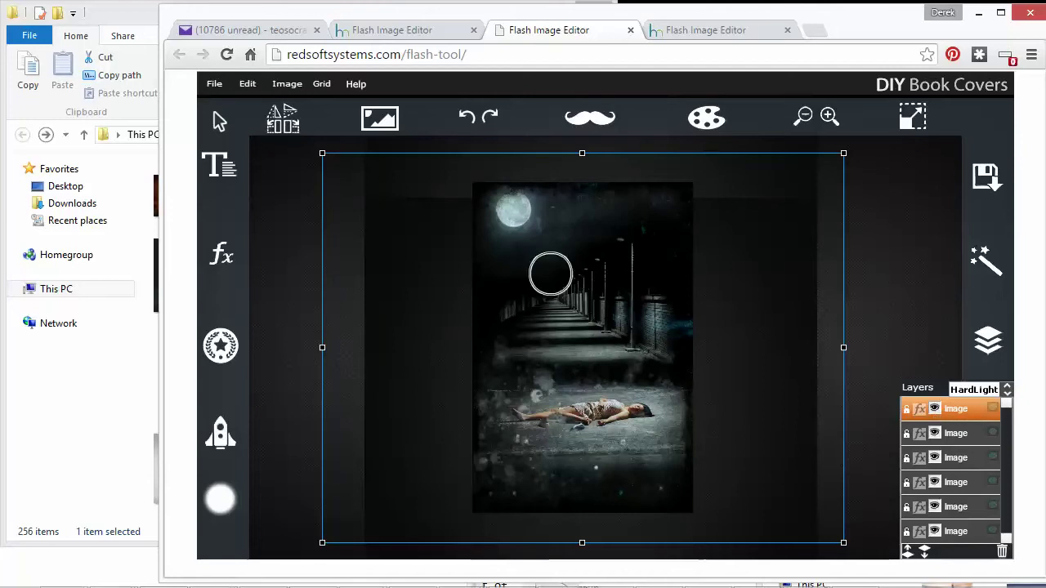
{"action": "left_click", "coordinate": [221, 500]}
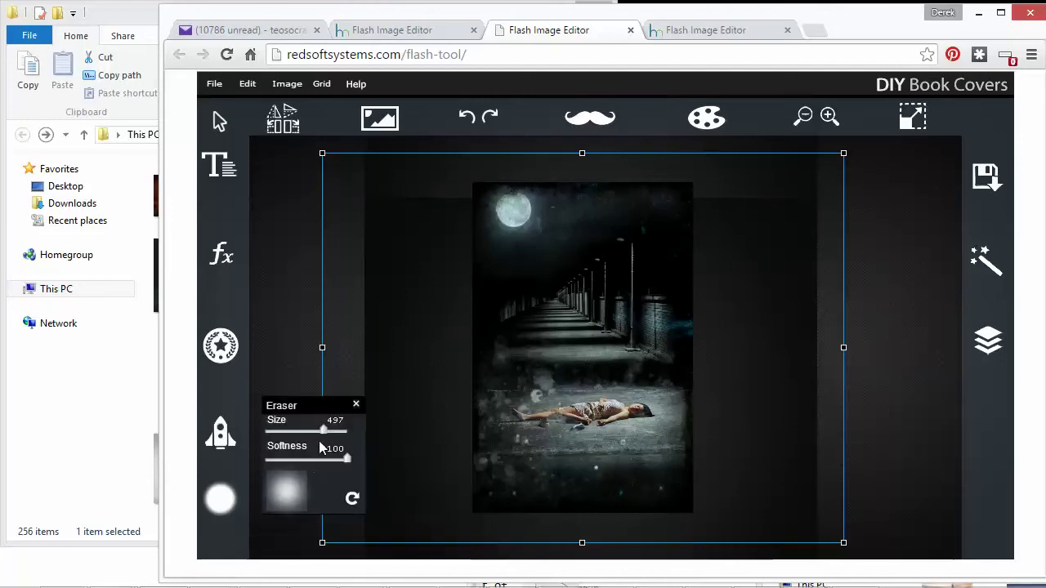
{"action": "left_click_drag", "start_coordinate": [369, 445], "coordinate": [437, 448]}
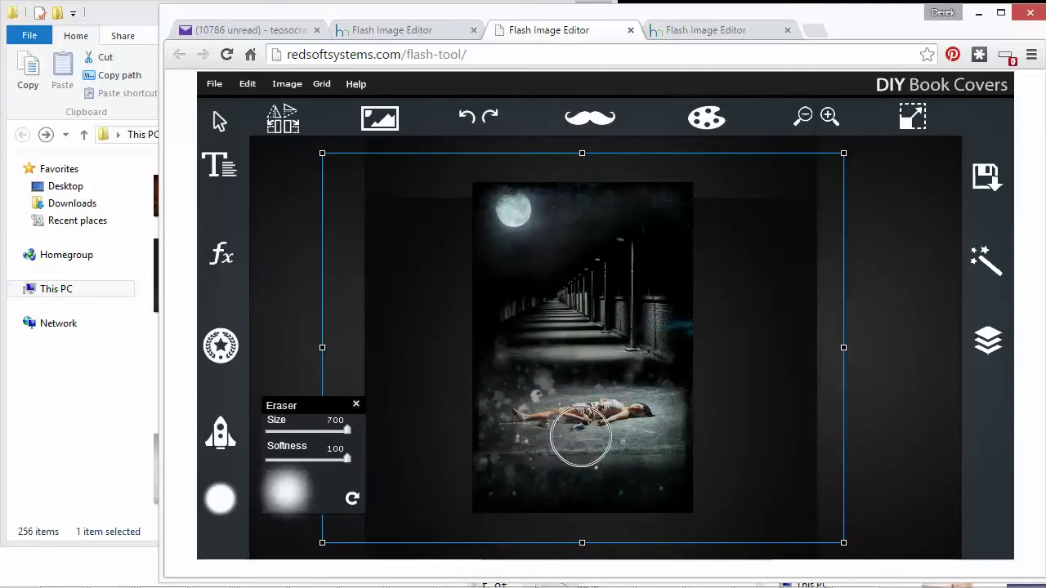
{"action": "left_click_drag", "start_coordinate": [629, 343], "coordinate": [628, 339]}
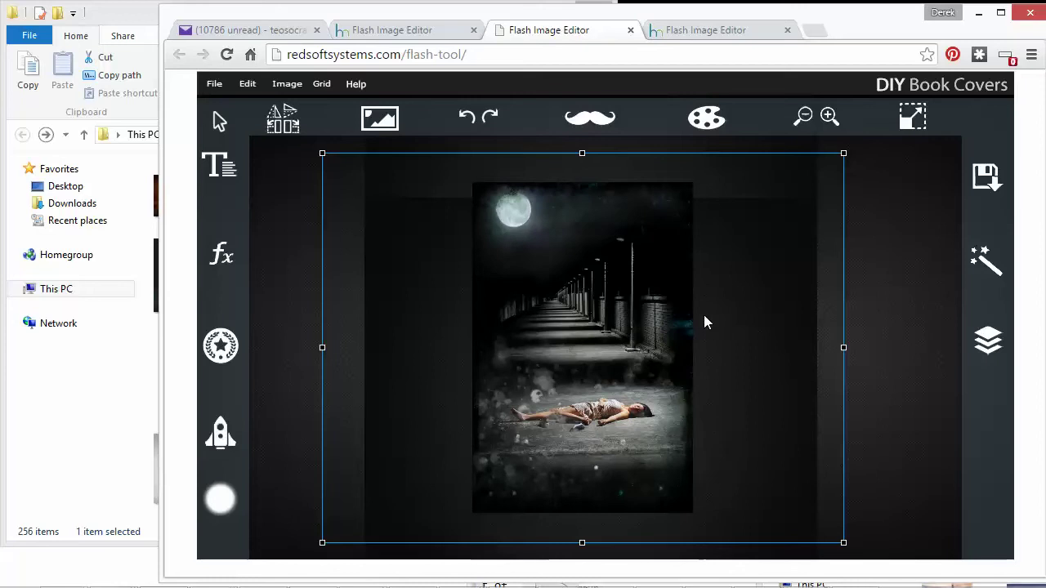
{"action": "left_click", "coordinate": [873, 397]}
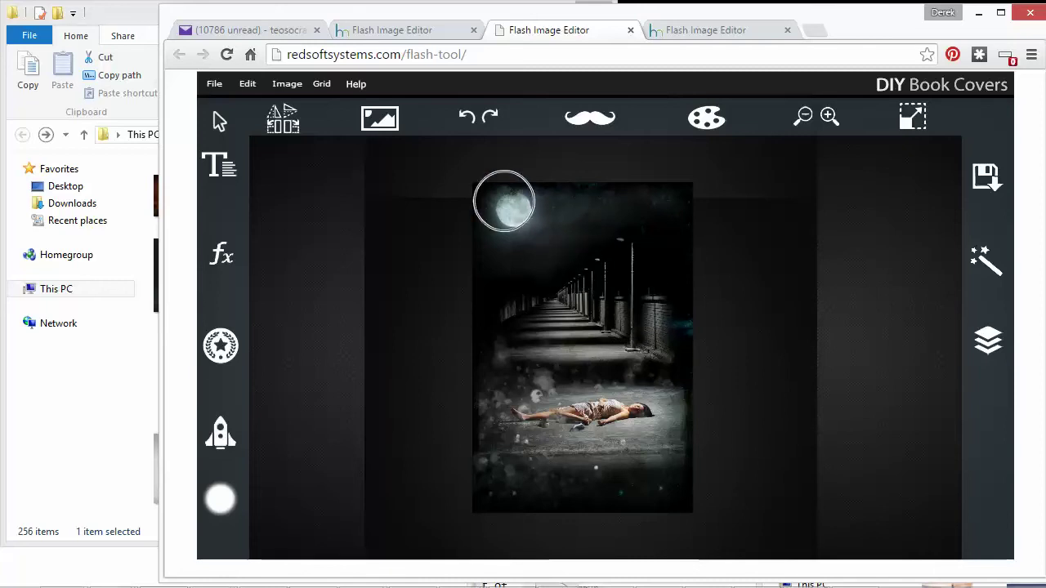
- Open the format options for saving the finished cover image
{"action": "left_click", "coordinate": [984, 180]}
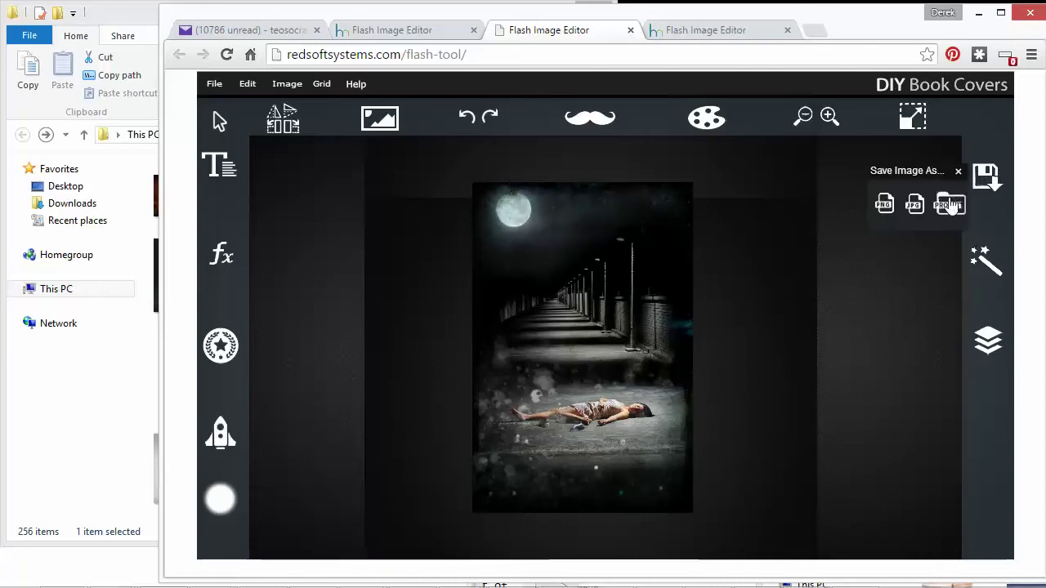